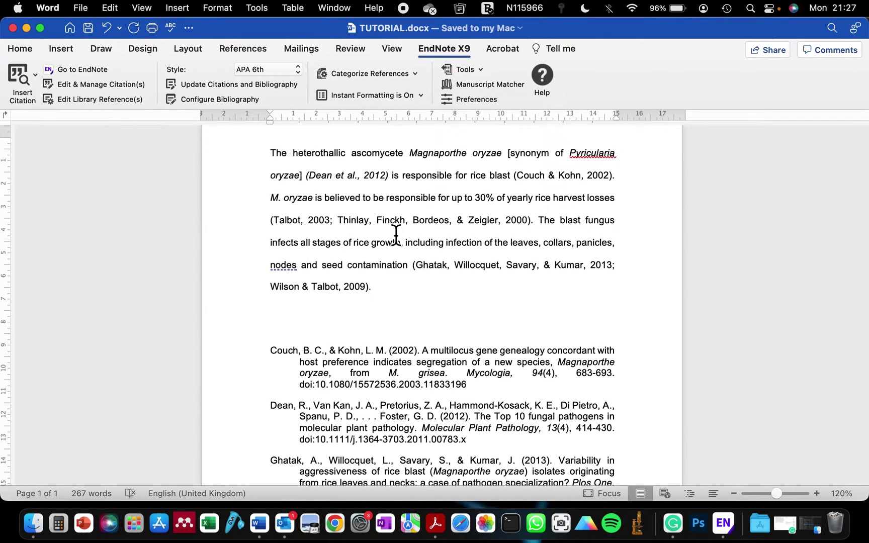
Step: Place the caret in the Ghatak citation and try selecting its Wilson & Talbot, 2009 part
left_click(369, 293)
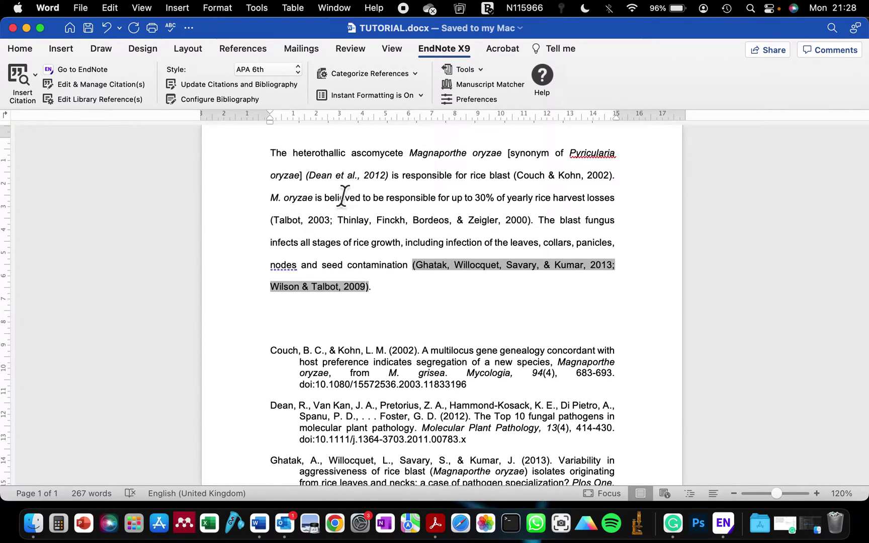
scroll(338, 195, "up", 1)
left_click_drag(272, 171, 381, 313)
left_click(375, 310)
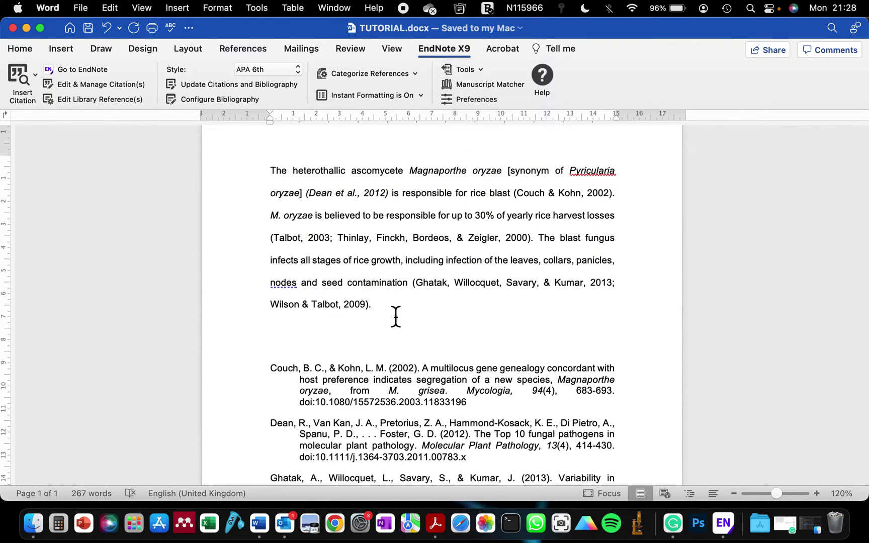
left_click(336, 308)
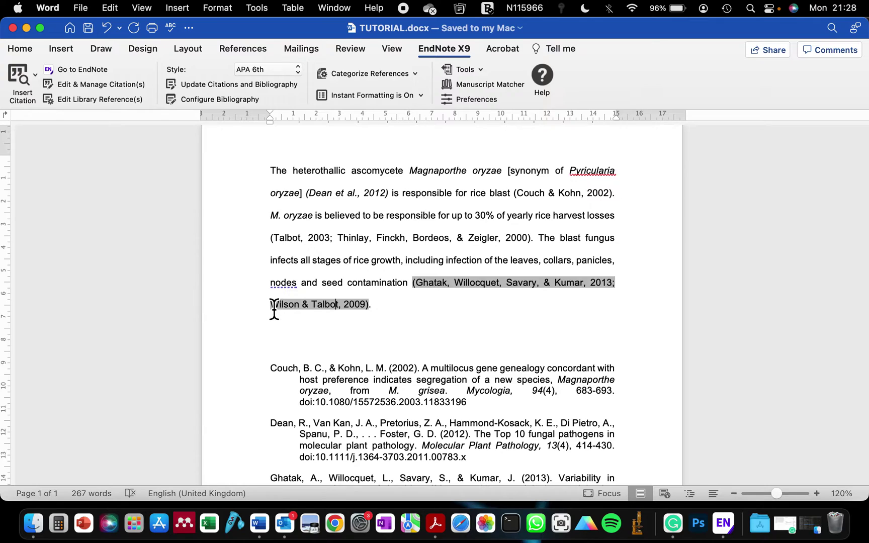
left_click_drag(274, 309, 370, 309)
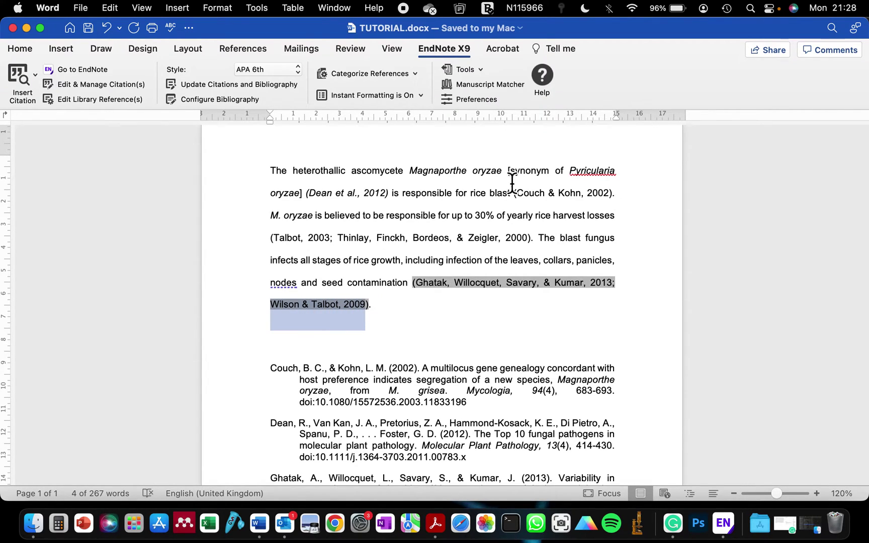
key("Right")
scroll(426, 361, "down", 5)
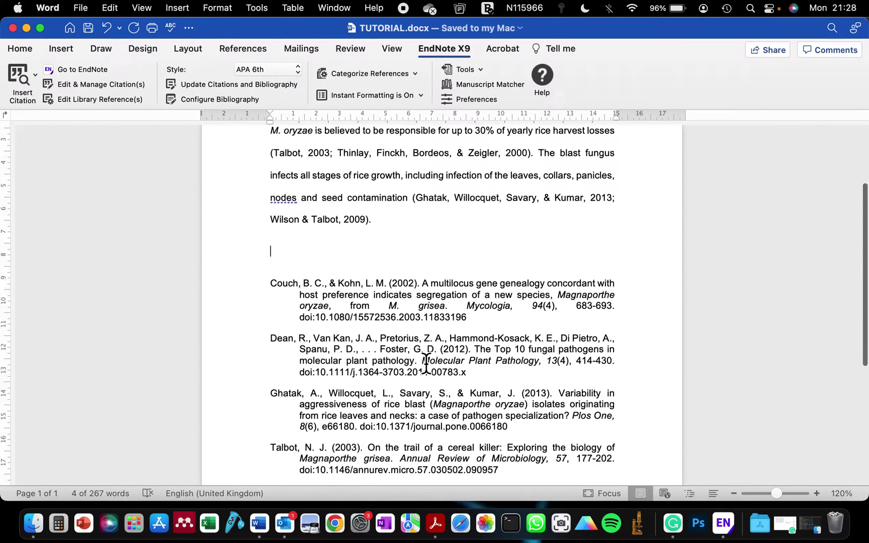
scroll(383, 332, "up", 3)
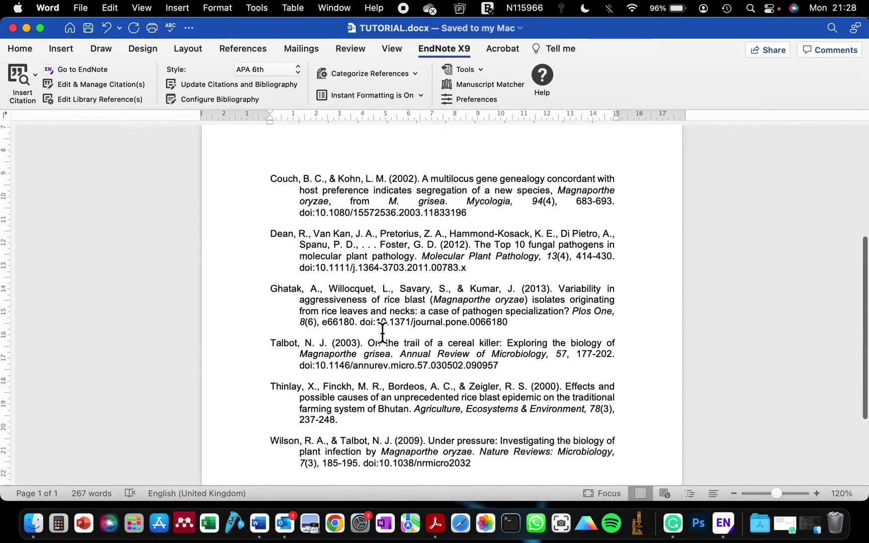
scroll(324, 210, "up", 5)
scroll(322, 210, "up", 1)
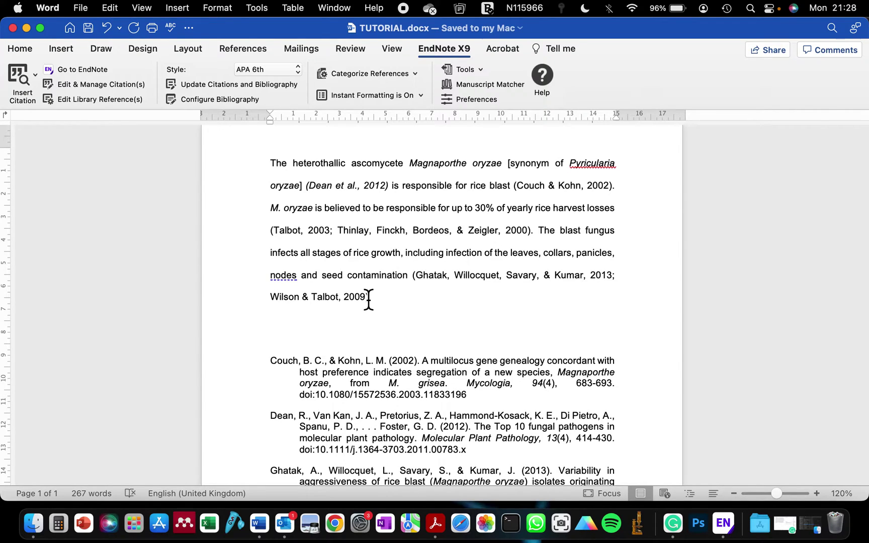
Step: Delete the selected Wilson & Talbot, 2009 from the citation, then undo the deletion
left_click(369, 297)
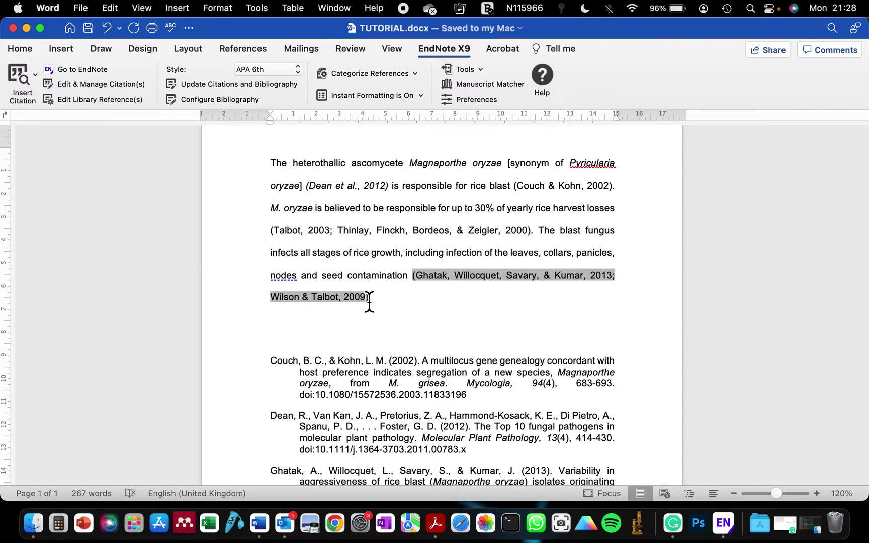
left_click_drag(369, 297, 274, 299)
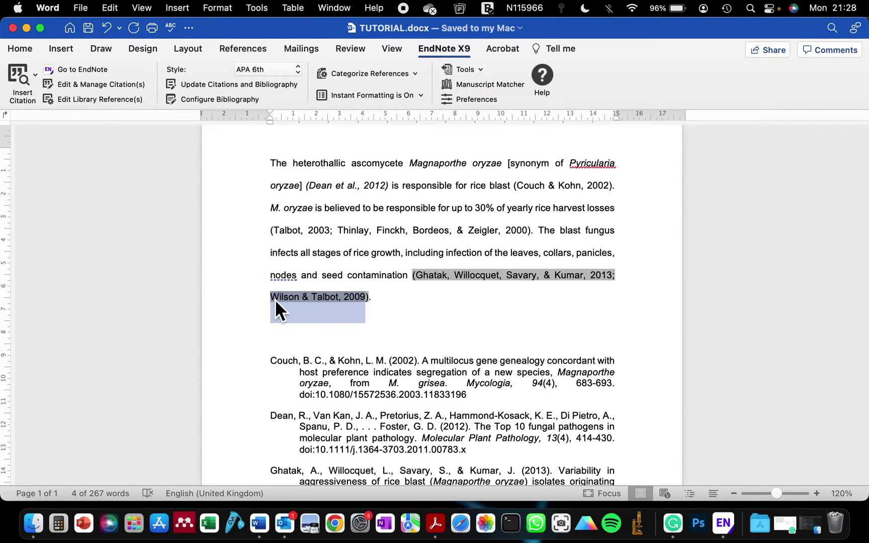
key("Delete")
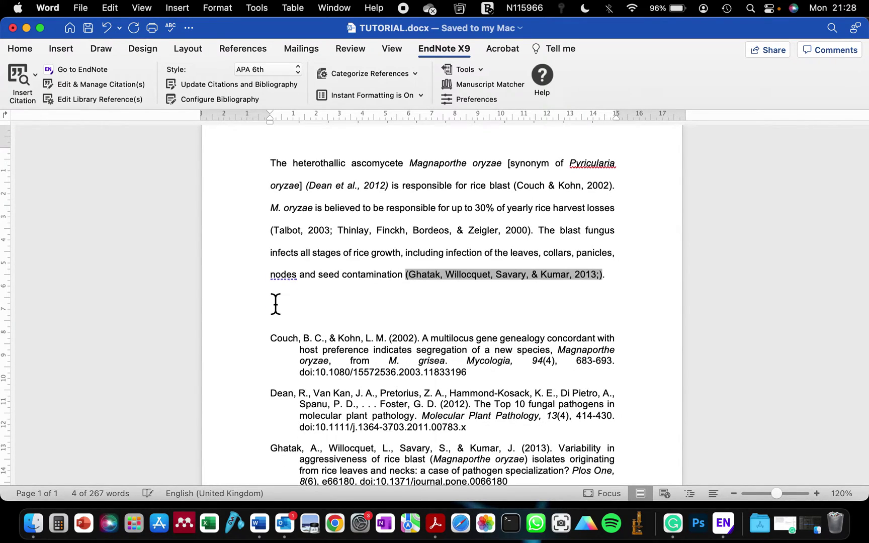
key("super+z")
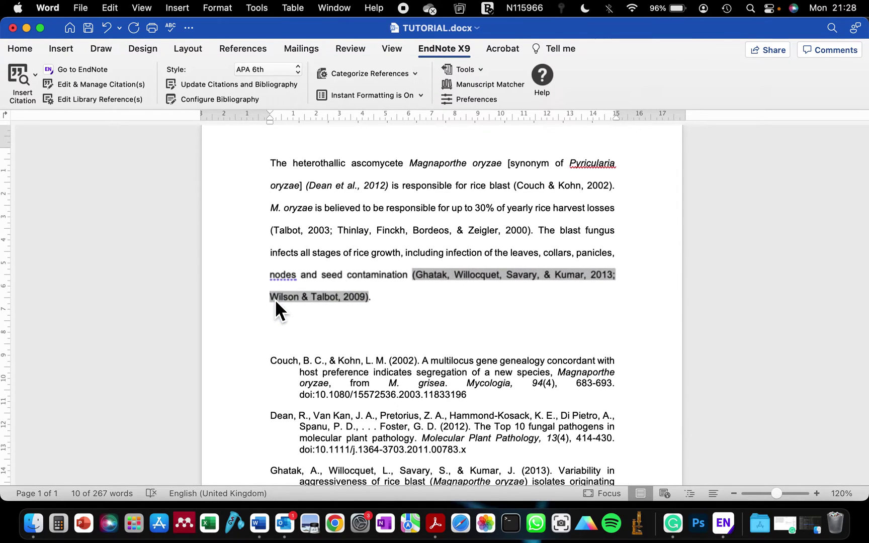
Step: Reselect 'Wilson & Talbot, 2009)' and view its context menu without choosing anything
left_click(324, 274)
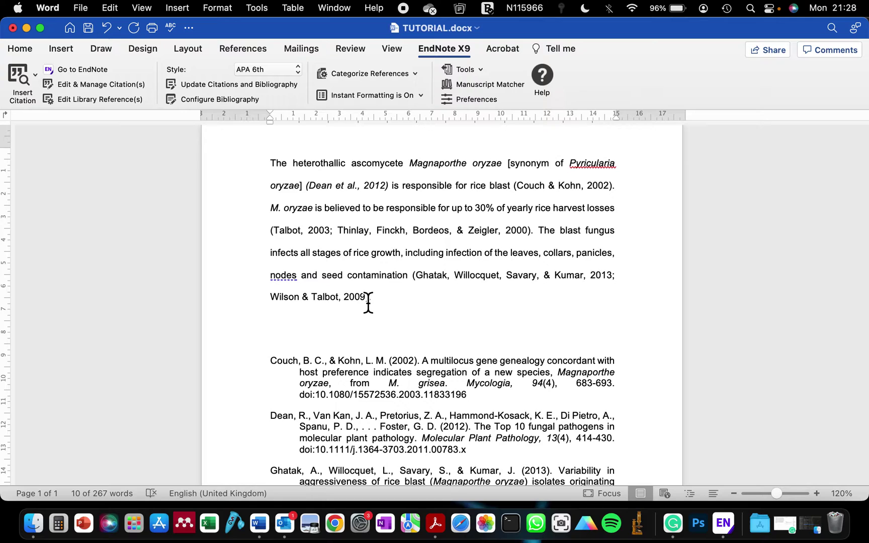
left_click_drag(366, 305, 277, 296)
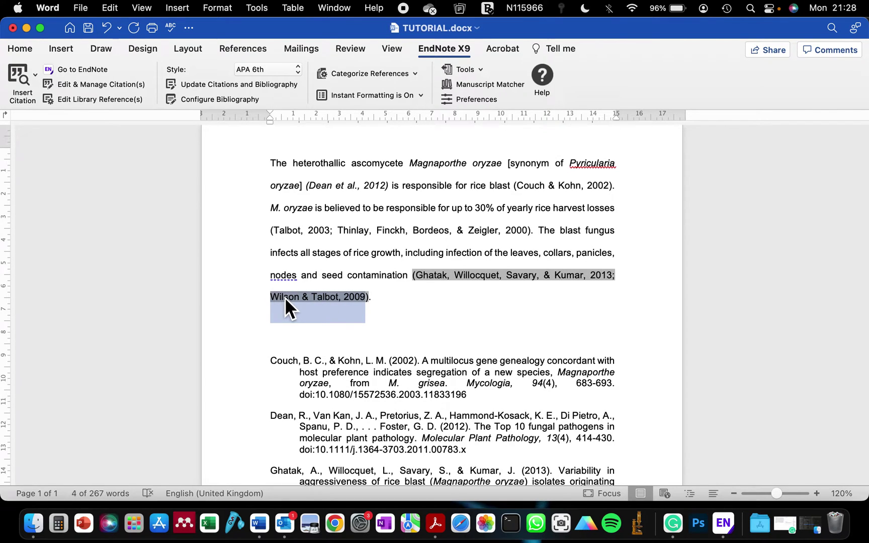
right_click(284, 297)
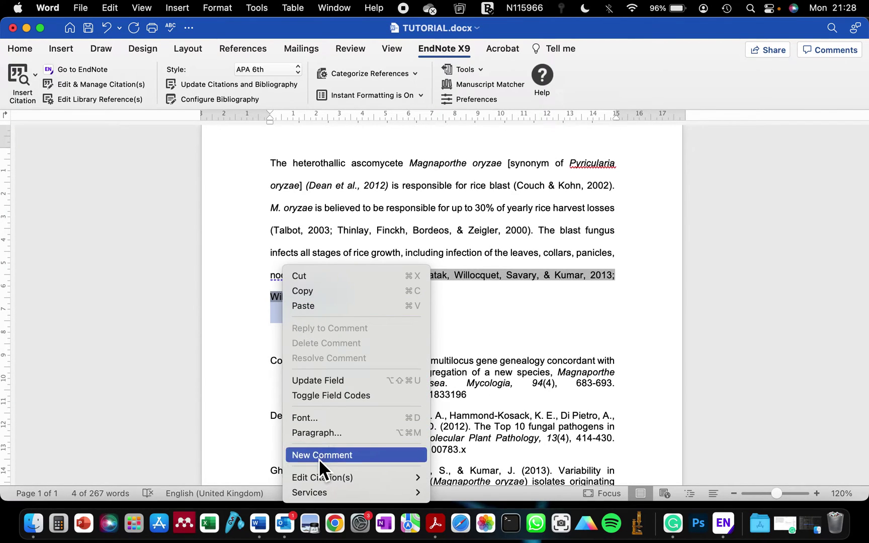
left_click(485, 310)
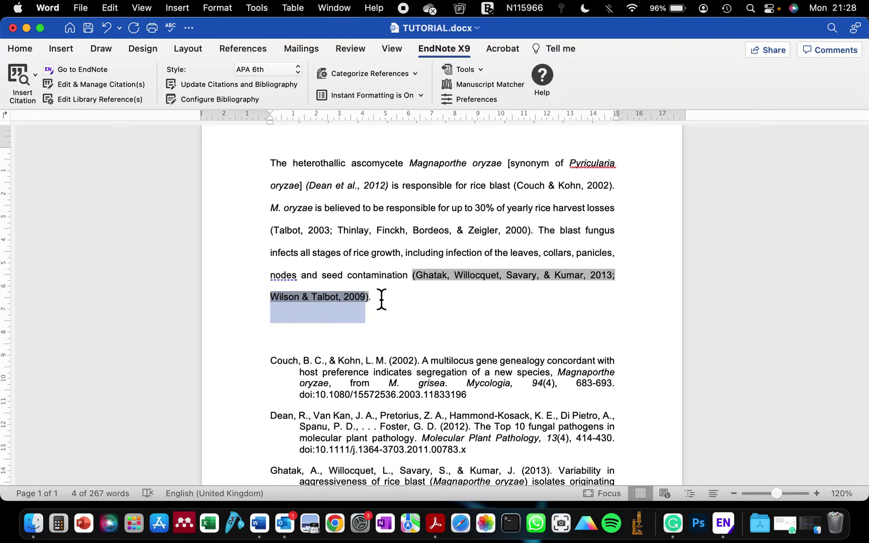
left_click(381, 300)
Step: Erase '; Wilson & Talbot, 2009' from the citation and add an empty line after the paragraph
left_click(369, 300)
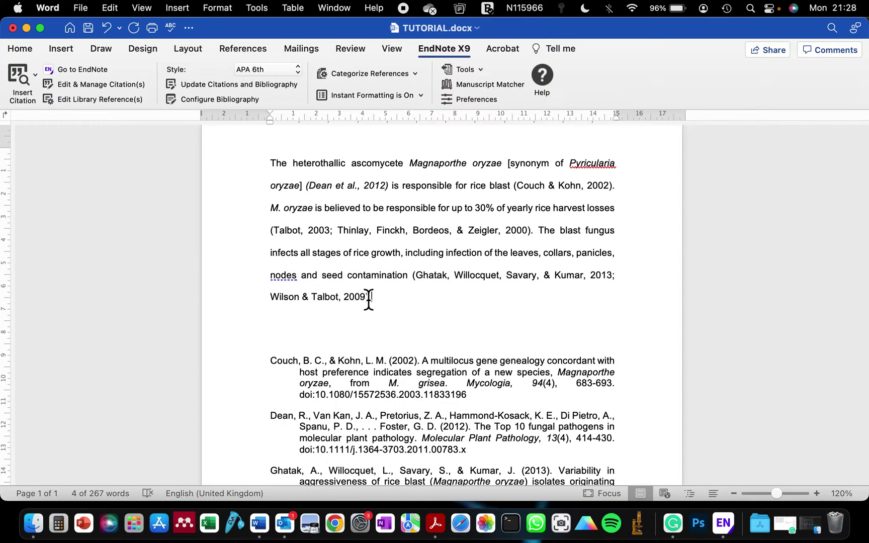
key("Left")
key("BackSpace")
key("BackSpace")
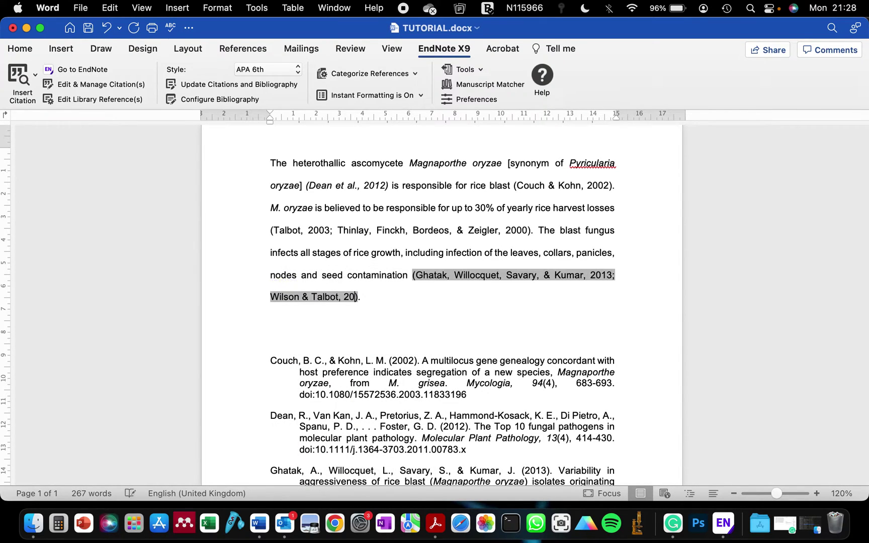
key("BackSpace")
key("BackSpace")
key("BackSpace")
key("BackSpace")
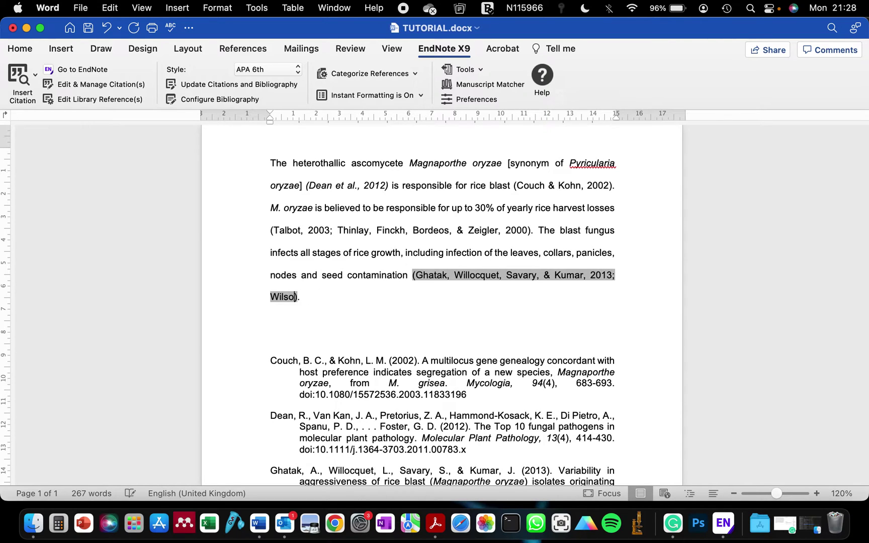
key("BackSpace")
key("BackSpace")
key("BackSpace")
key("BackSpace")
key("BackSpace")
key("BackSpace")
key("BackSpace")
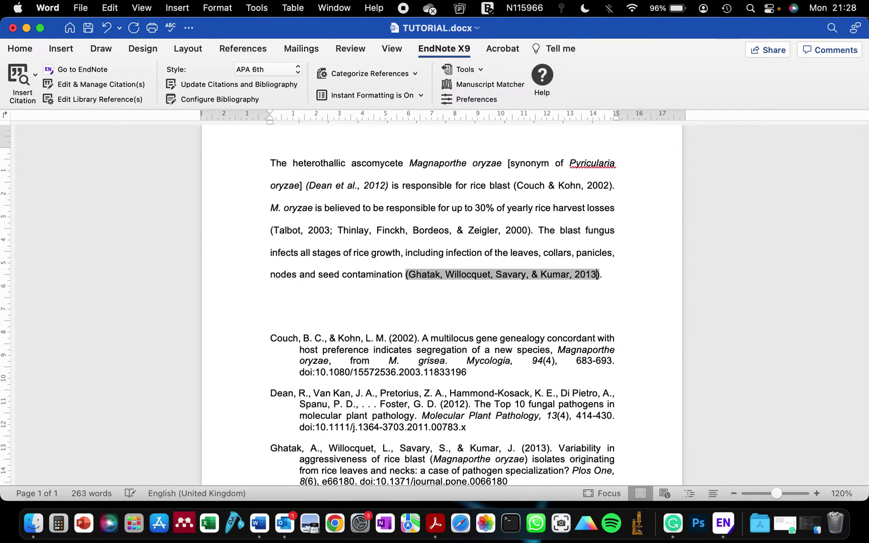
left_click(618, 287)
key("Return")
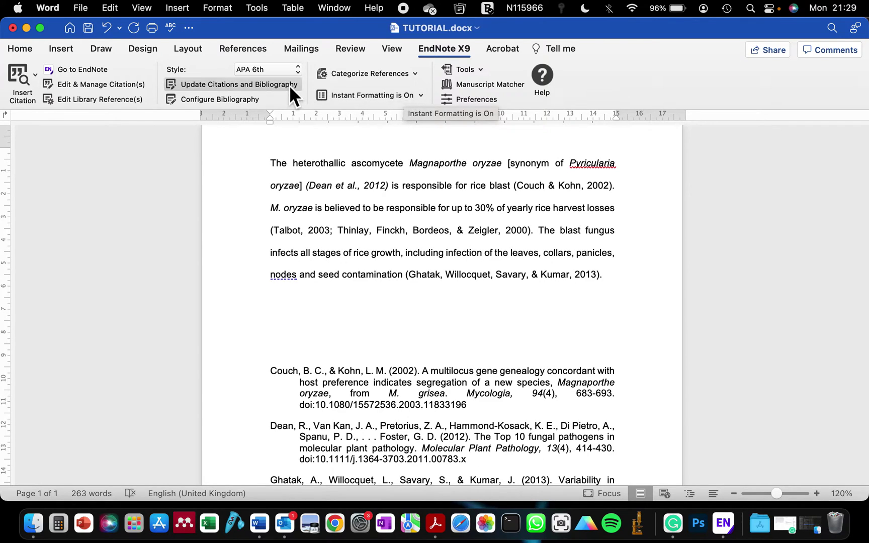
Step: Update citations and bibliography, then delete 'Talbot, 2003' from the Thinlay citation
left_click(204, 83)
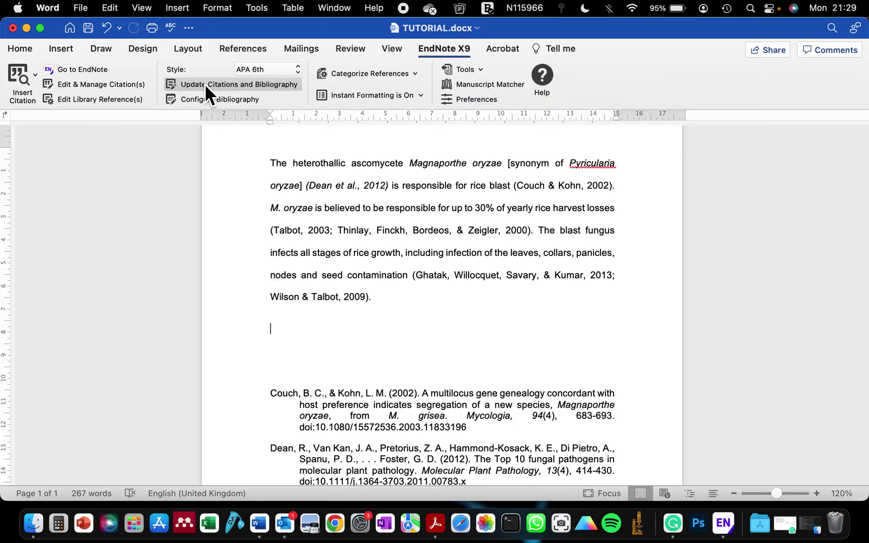
mouse_move(281, 308)
left_mouse_down()
mouse_move(372, 308)
mouse_move(275, 300)
left_mouse_up()
left_click_drag(332, 231, 273, 236)
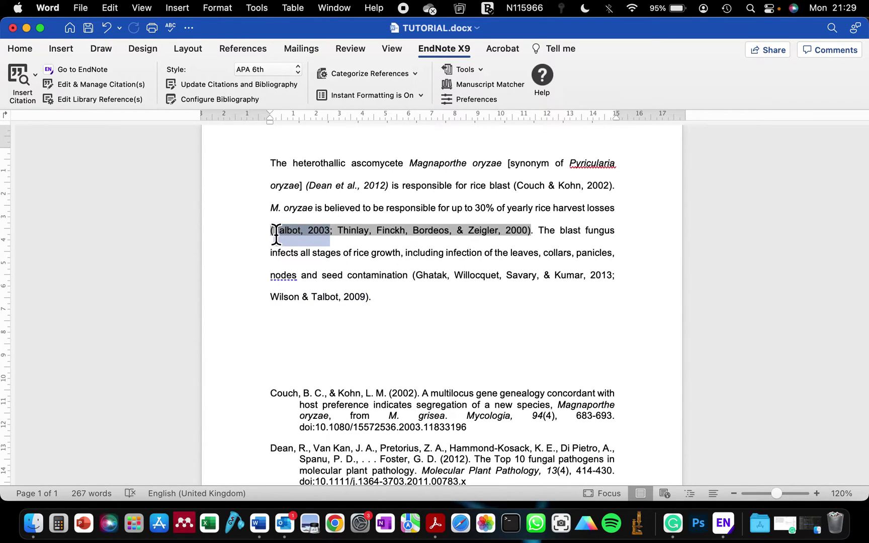
key("BackSpace")
left_click(277, 233)
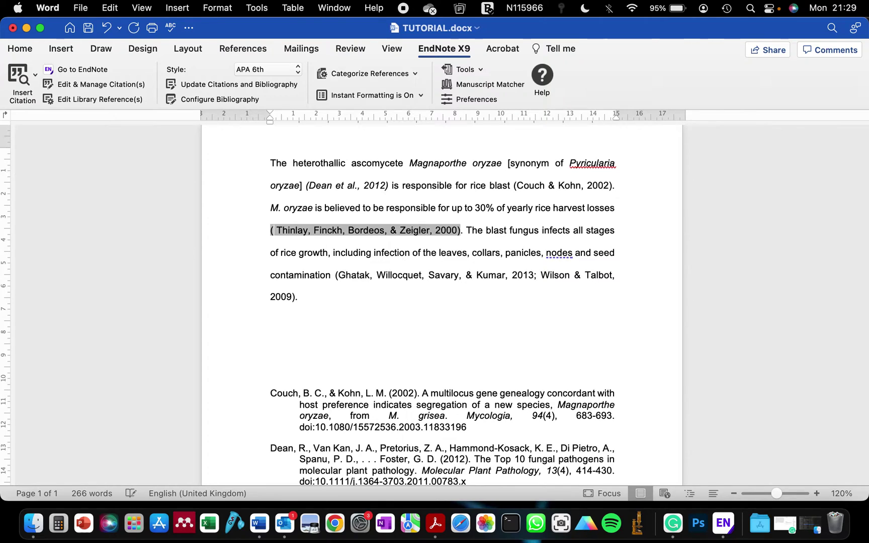
key("BackSpace")
Step: Add a new line below the paragraph reading JCASBKJBCKJK
left_click(361, 302)
key("Return")
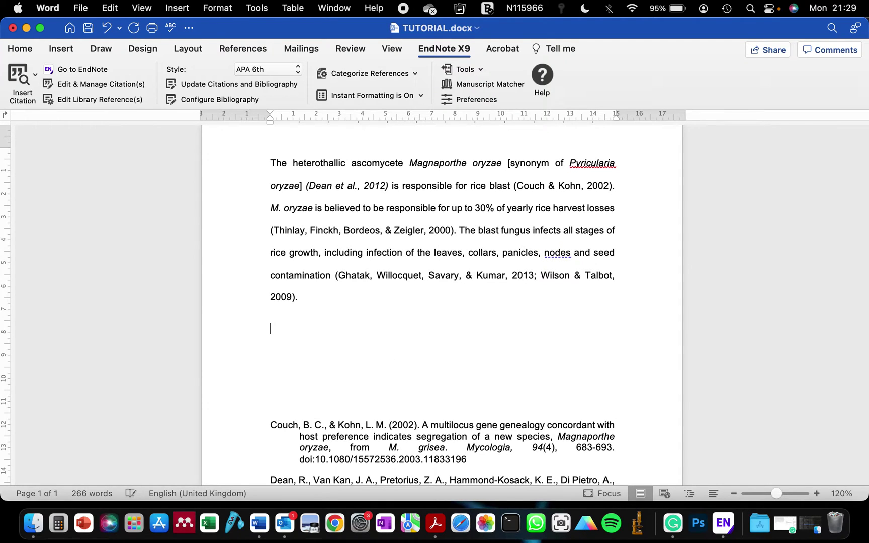
type("JCASBKJBCKJKJ")
key("BackSpace")
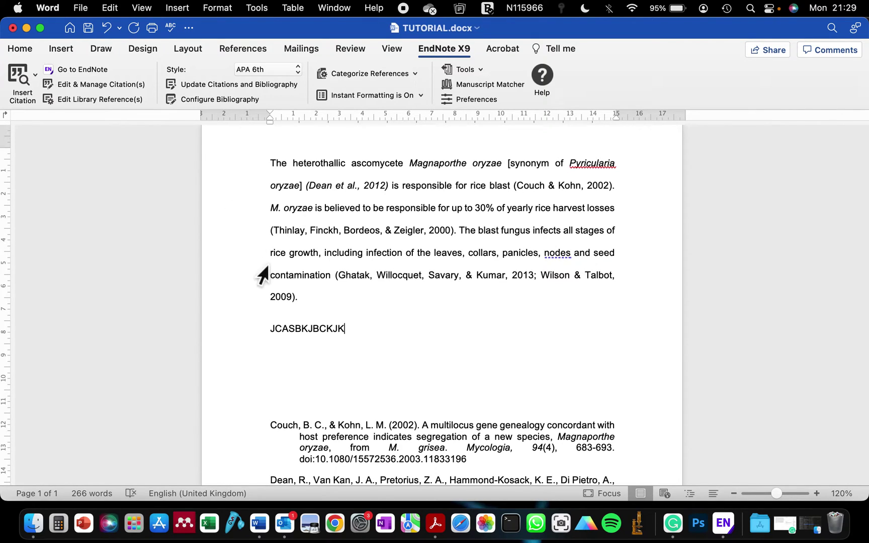
Step: Update citations to restore Talbot, 2003, then delete the JCASBKJBCKJK line and check the bibliography
left_click(211, 91)
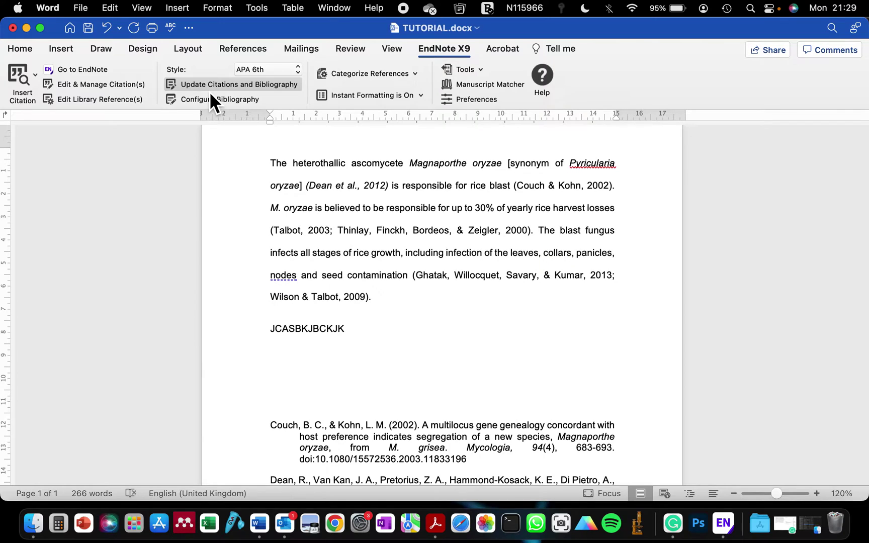
left_click_drag(333, 234, 273, 237)
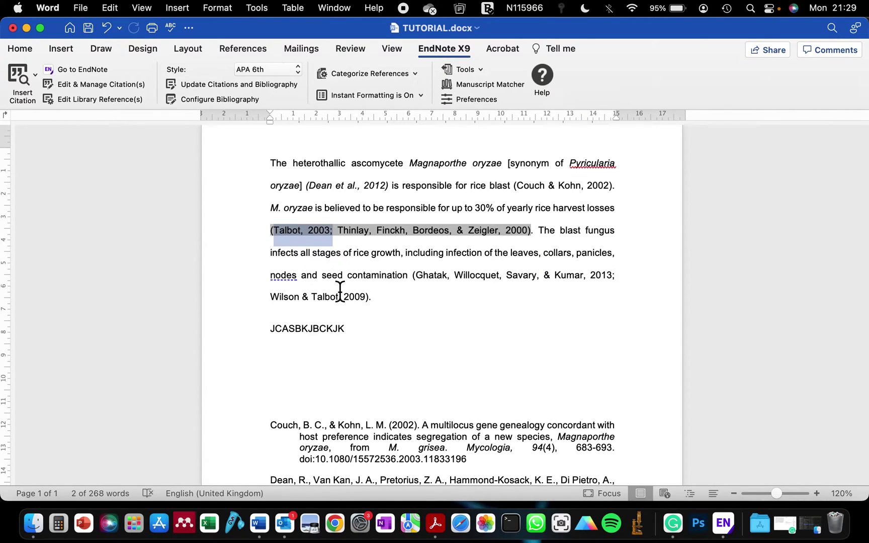
left_click_drag(368, 324, 240, 342)
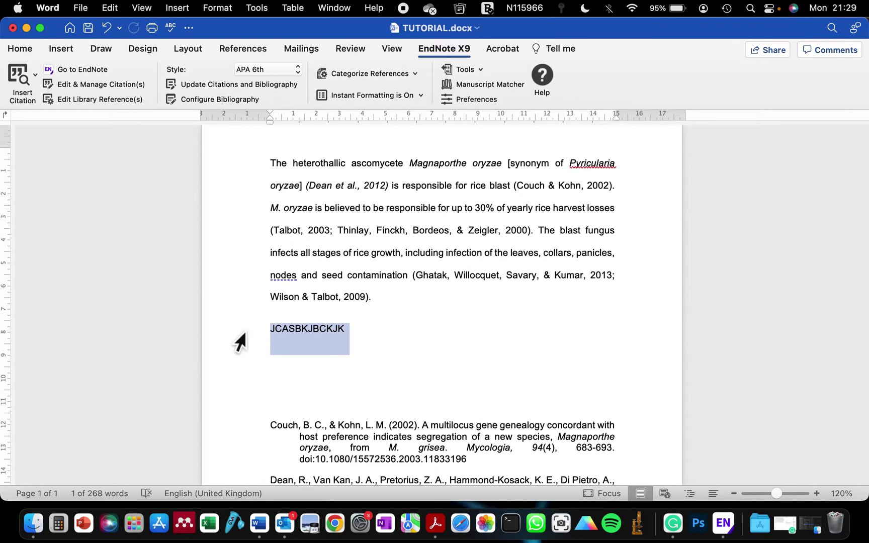
key("BackSpace")
key("BackSpace")
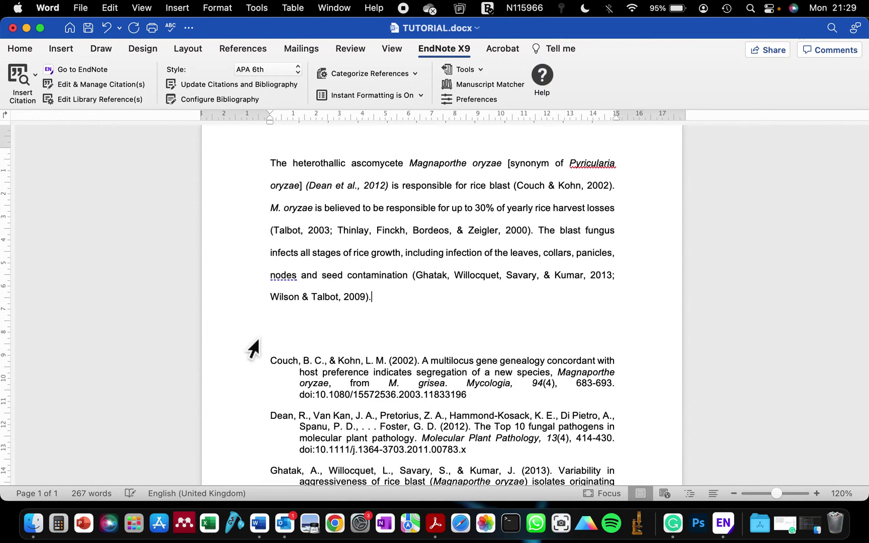
scroll(252, 349, "down", 4)
scroll(252, 349, "up", 1)
scroll(252, 348, "down", 5)
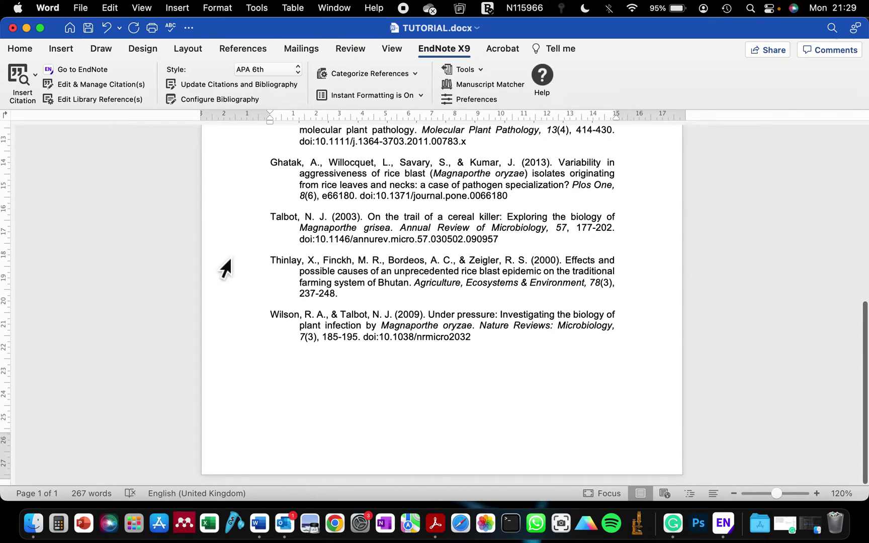
scroll(272, 203, "up", 10)
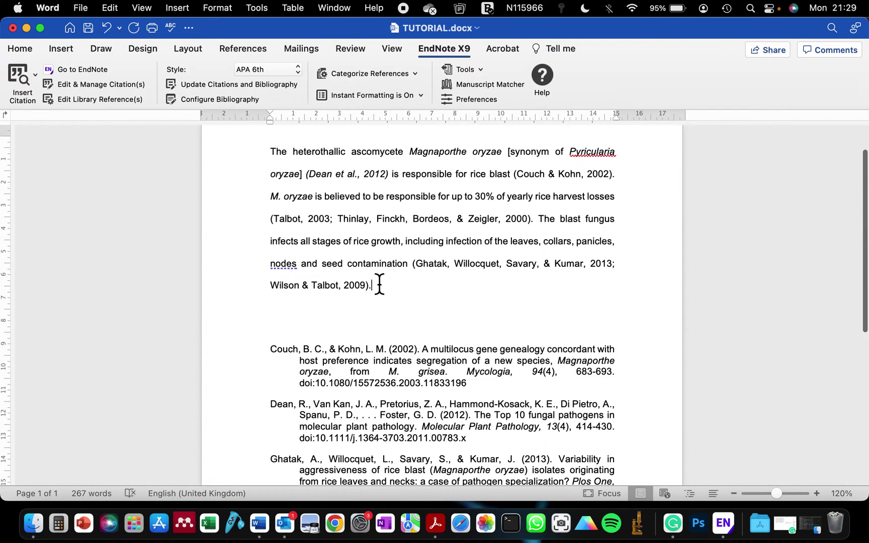
left_click_drag(369, 287, 270, 287)
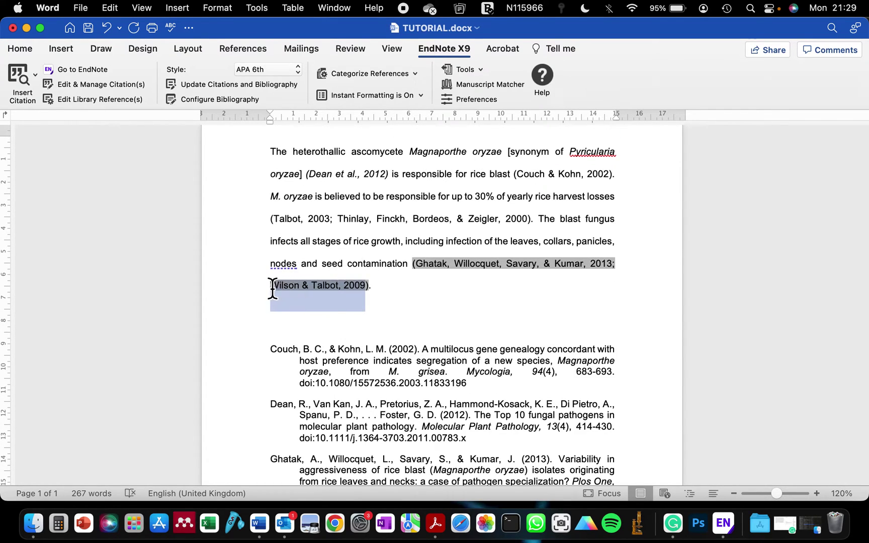
key("BackSpace")
scroll(346, 262, "down", 6)
scroll(346, 263, "up", 4)
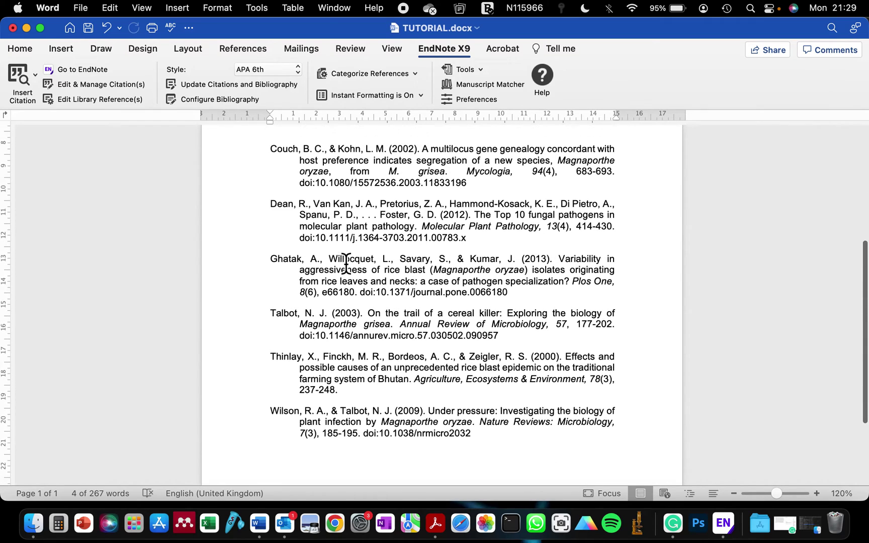
left_click_drag(478, 426, 270, 384)
key("BackSpace")
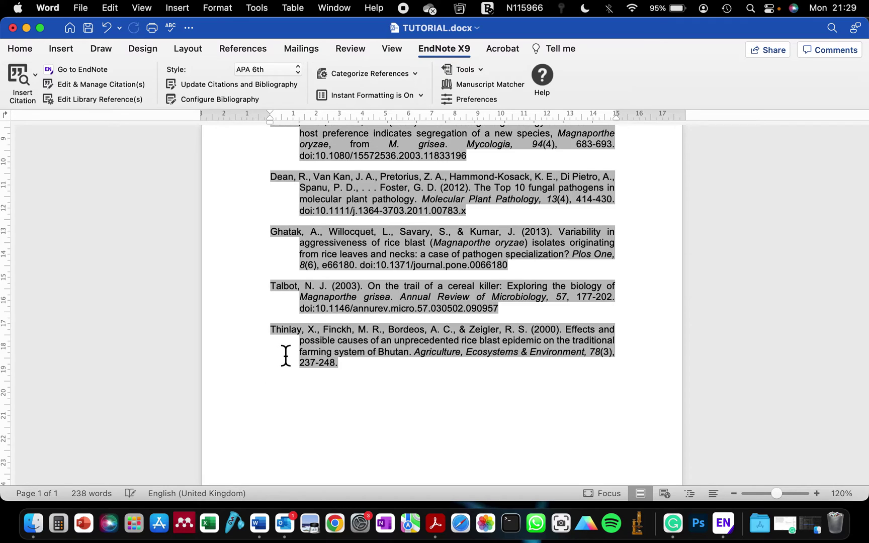
scroll(281, 327, "up", 10)
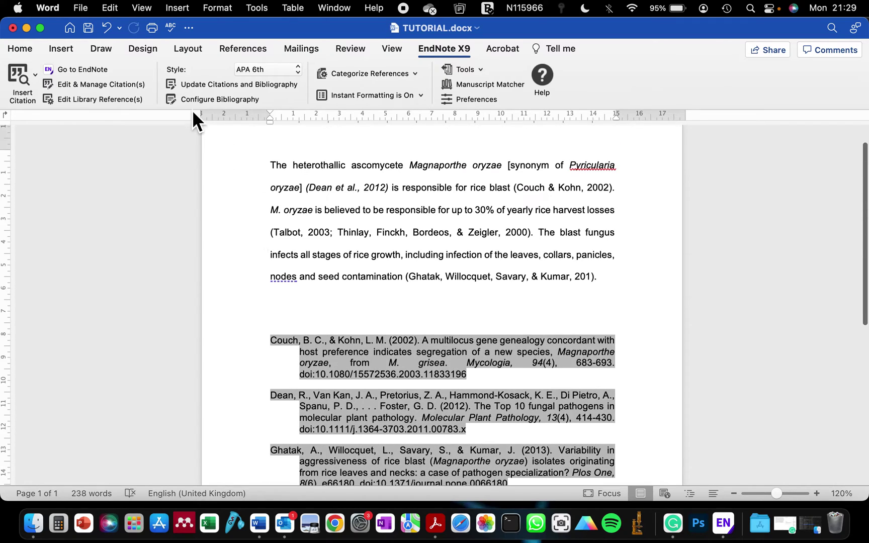
left_click(191, 83)
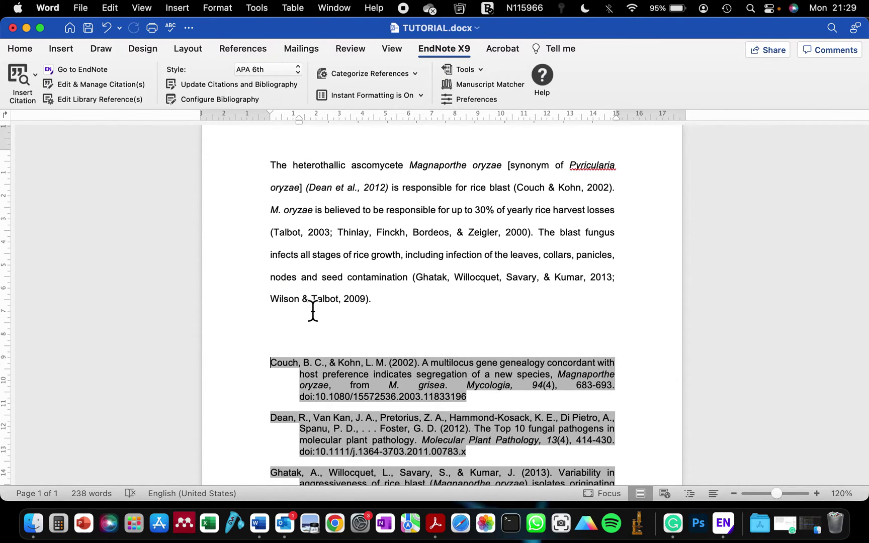
scroll(382, 285, "down", 10)
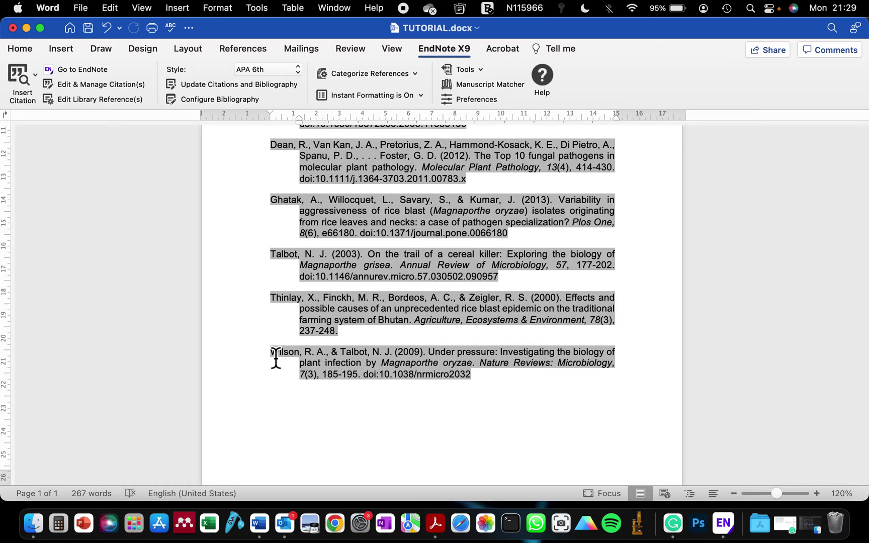
scroll(275, 358, "up", 5)
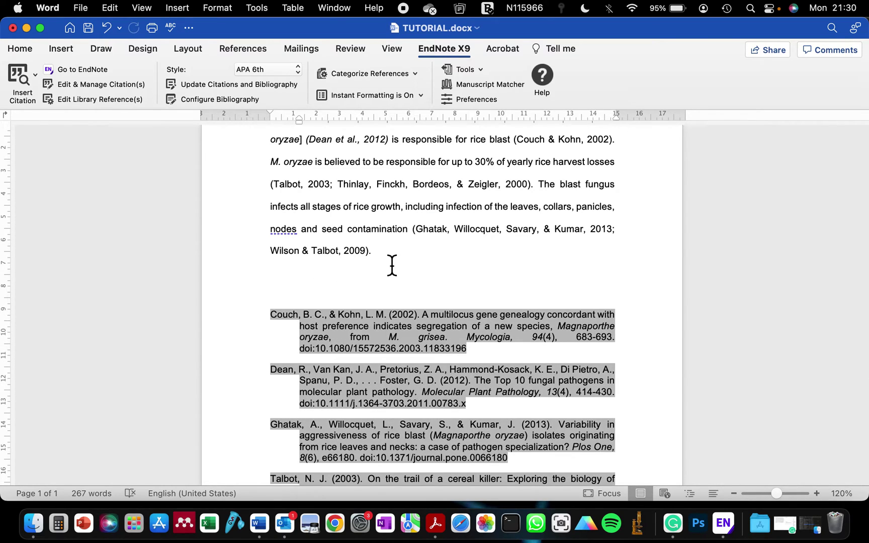
left_click(727, 529)
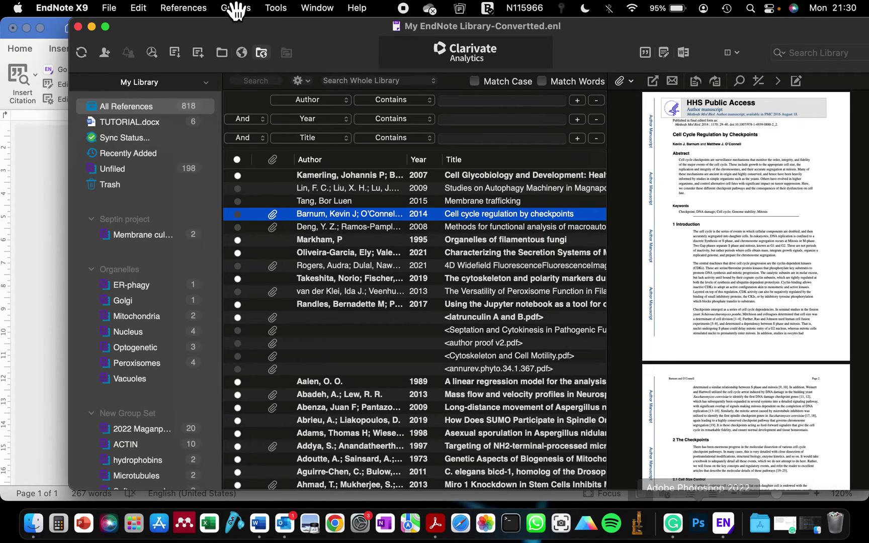
left_click(113, 136)
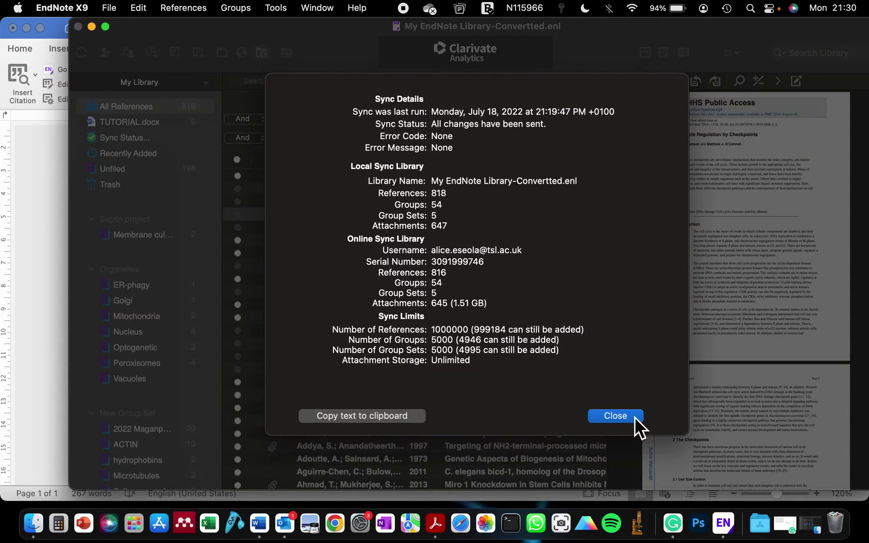
left_click(634, 416)
left_click(143, 126)
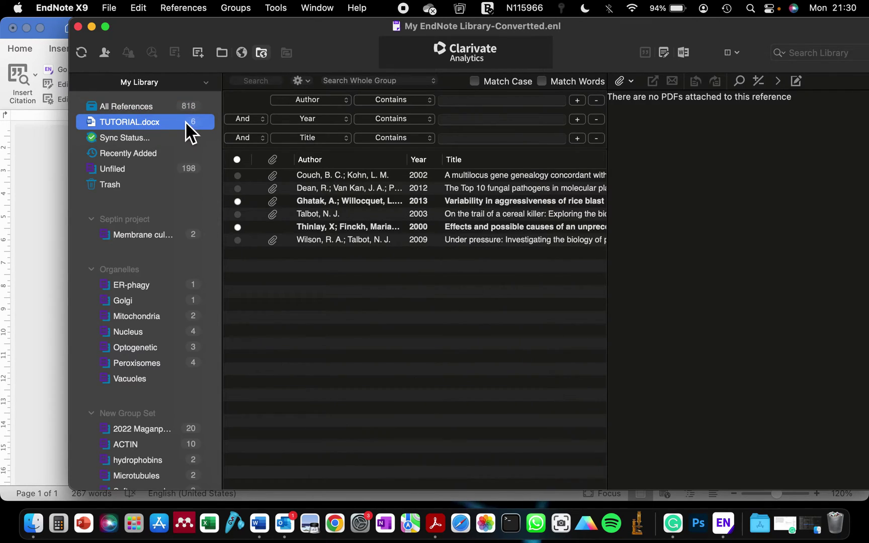
left_click(174, 53)
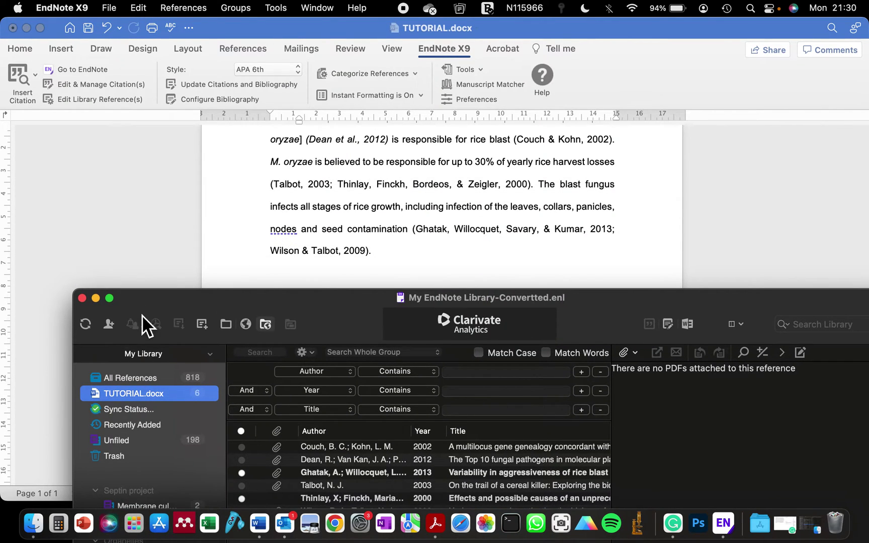
left_click_drag(143, 298, 173, 153)
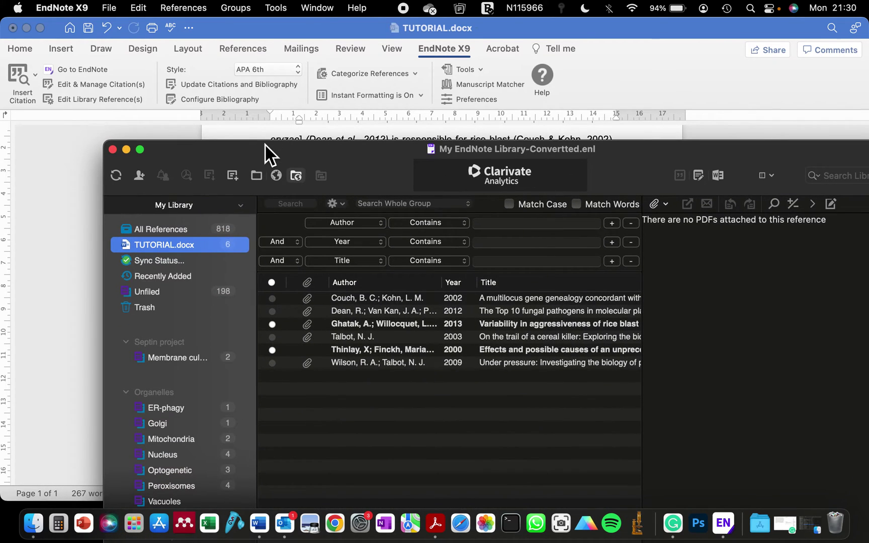
left_click(265, 143)
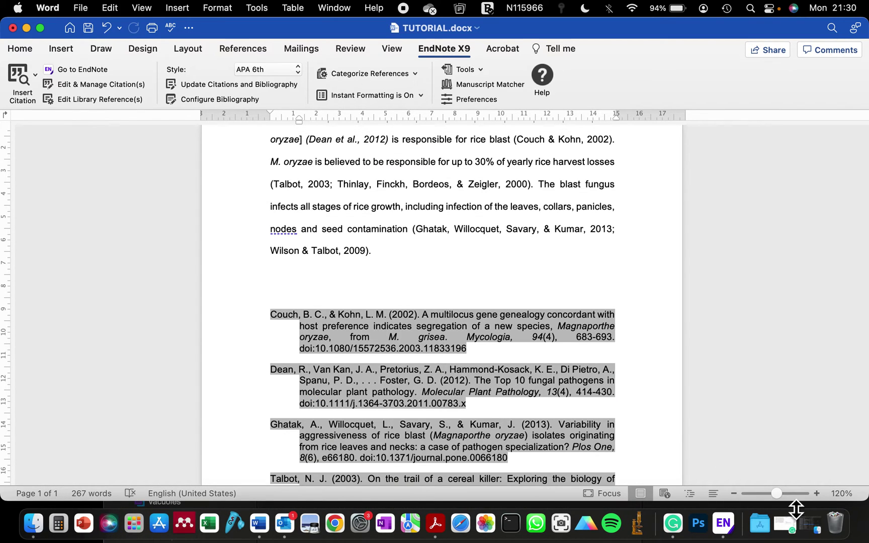
left_click(720, 530)
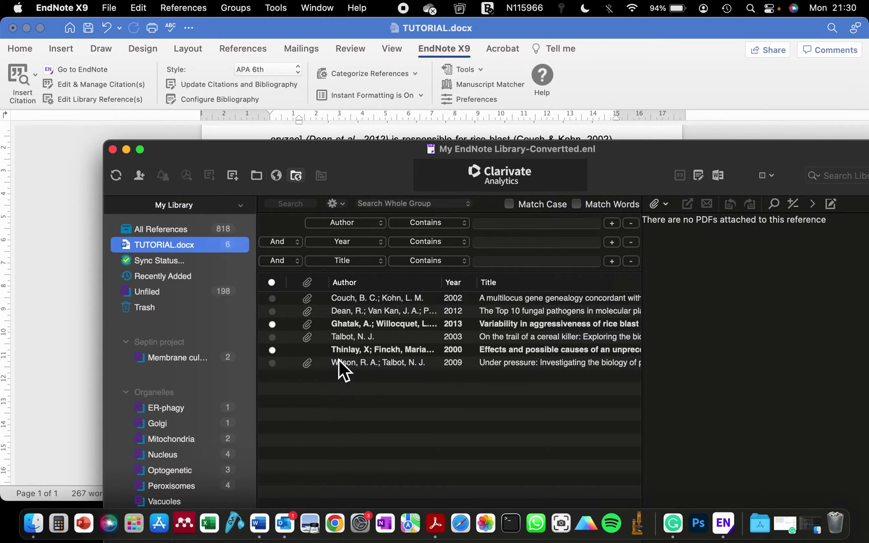
left_click(225, 137)
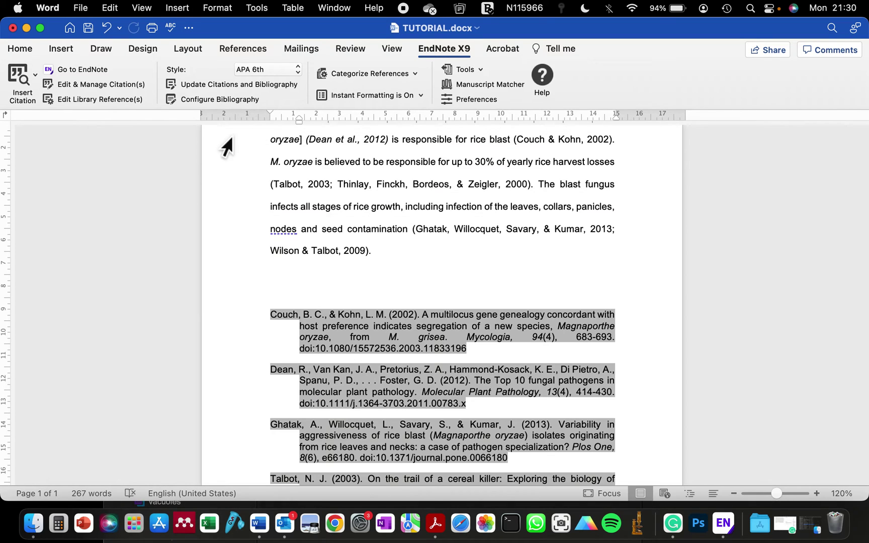
left_click(723, 522)
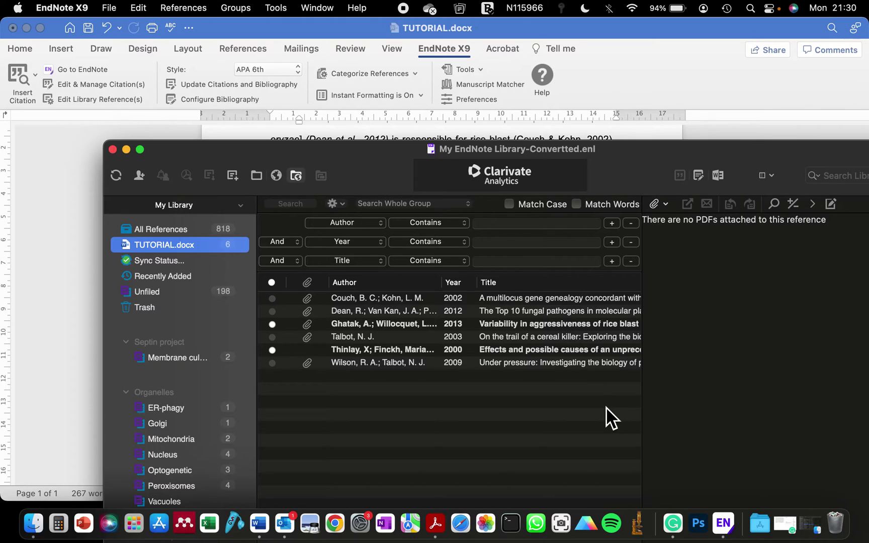
left_click(81, 233)
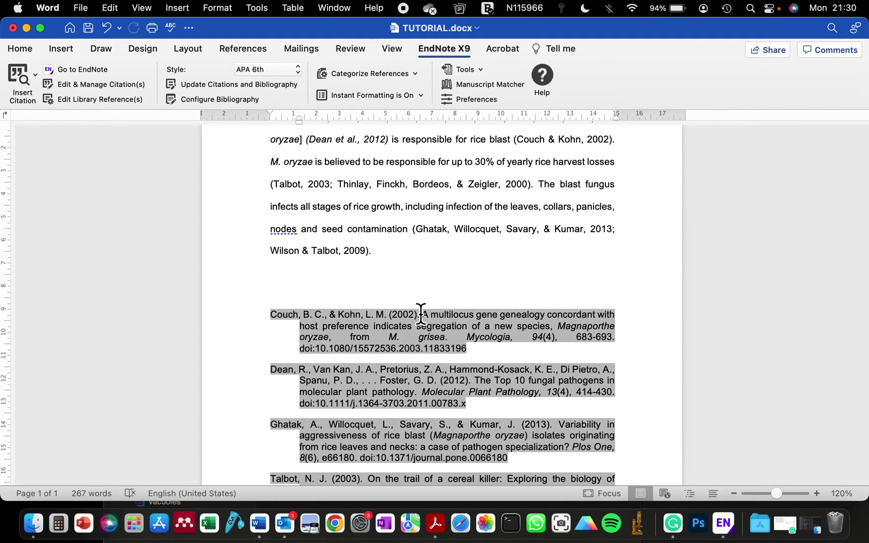
Step: Put the insertion point inside the Wilson & Talbot, 2009 part of the Ghatak citation, with EndNote X9 tools showing
left_click(392, 276)
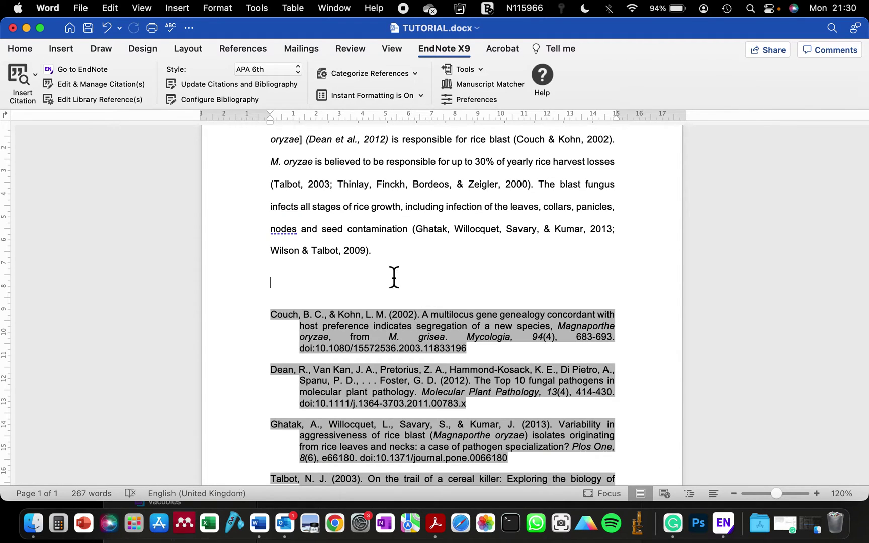
left_click(368, 251)
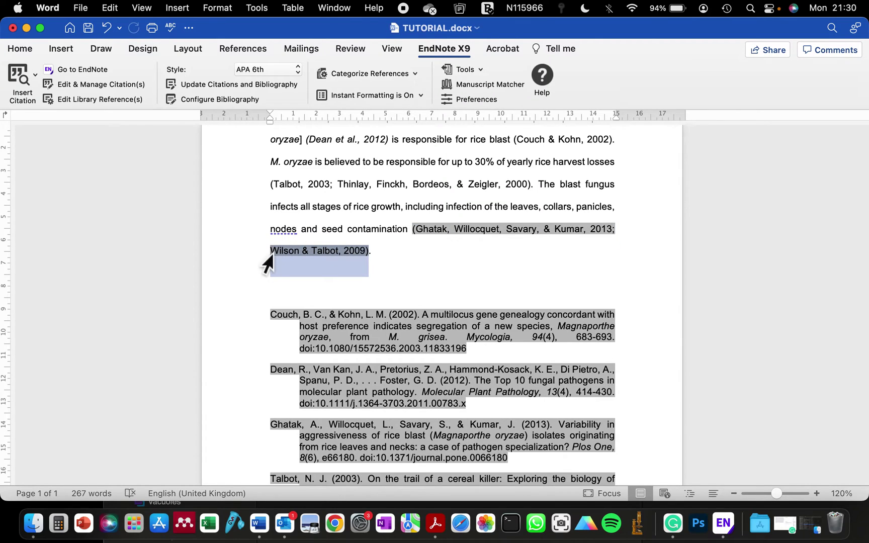
double_click(327, 252)
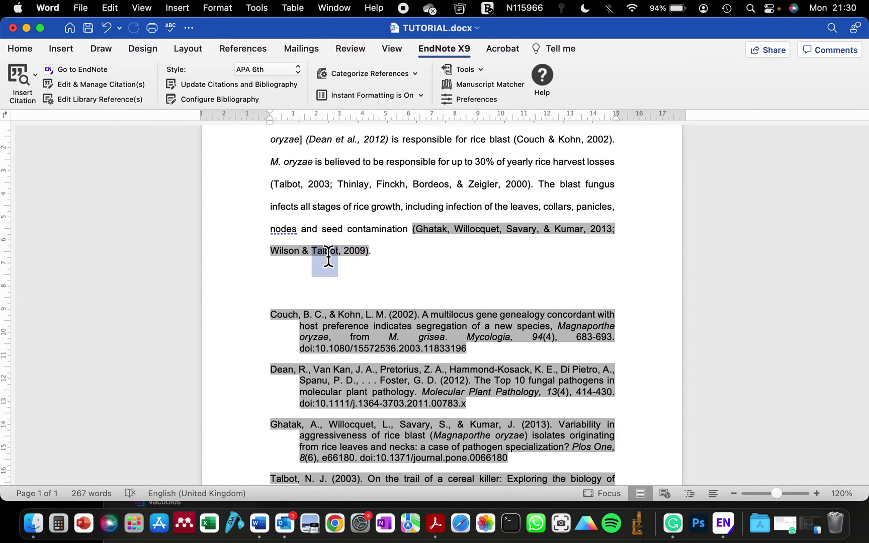
left_click(363, 253)
left_click(28, 48)
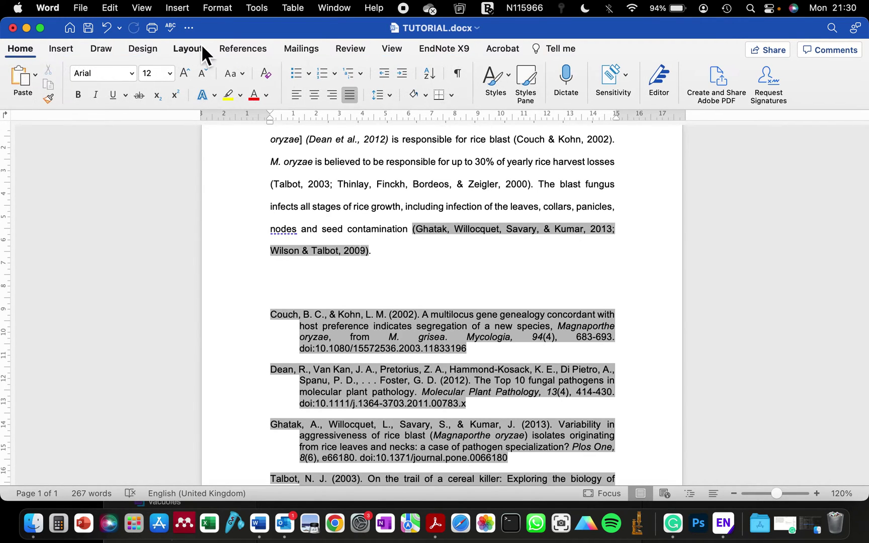
left_click(445, 47)
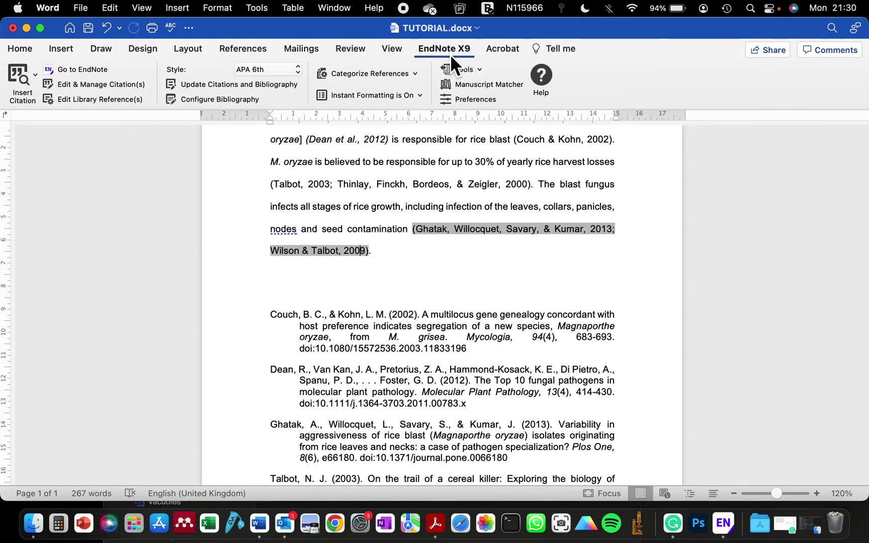
Step: Open Edit & Manage Citations and reposition and widen its window
left_click(69, 92)
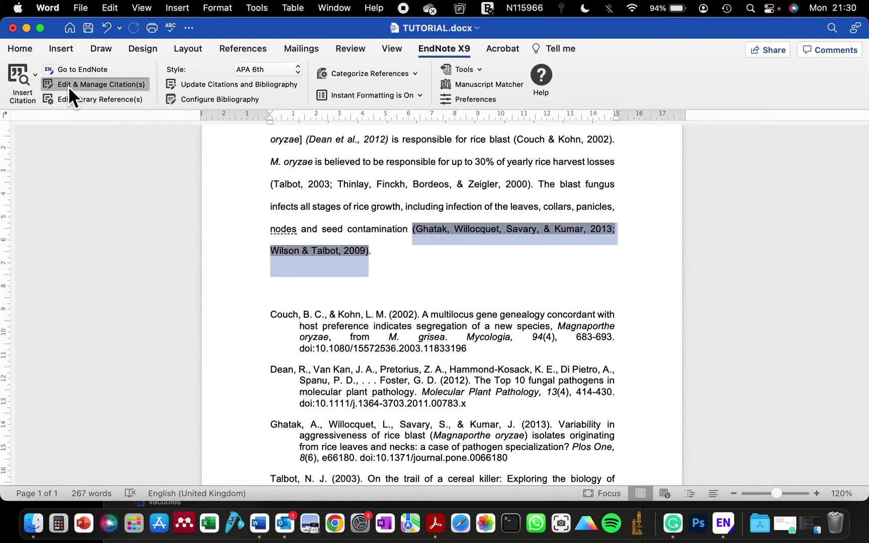
scroll(401, 188, "up", 2)
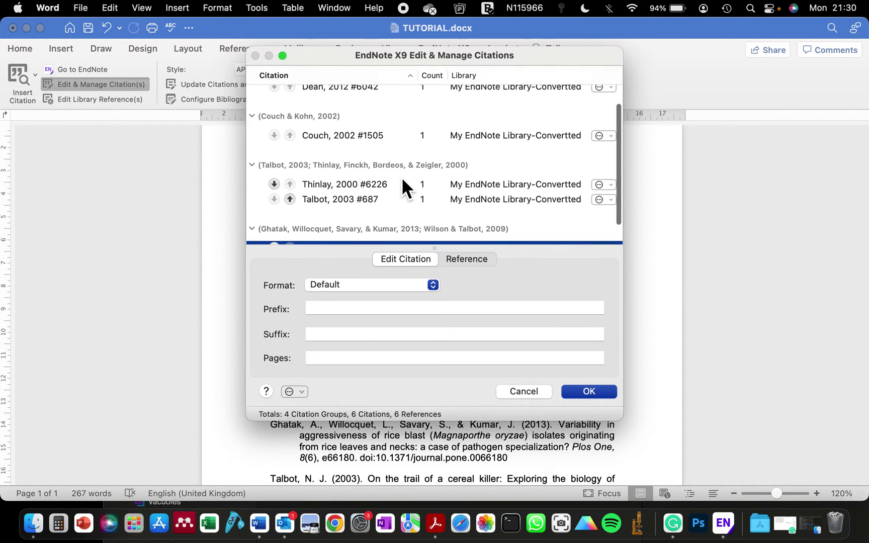
left_click_drag(378, 54, 344, 54)
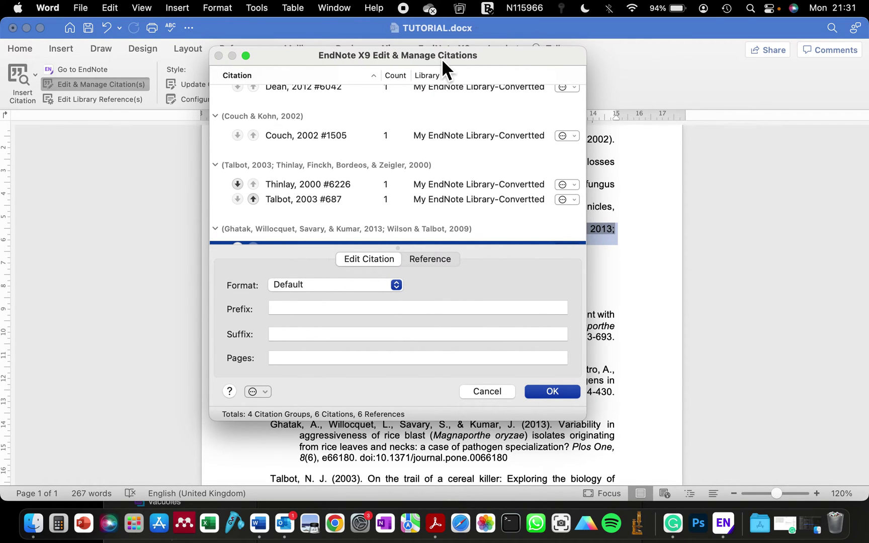
scroll(409, 149, "down", 2)
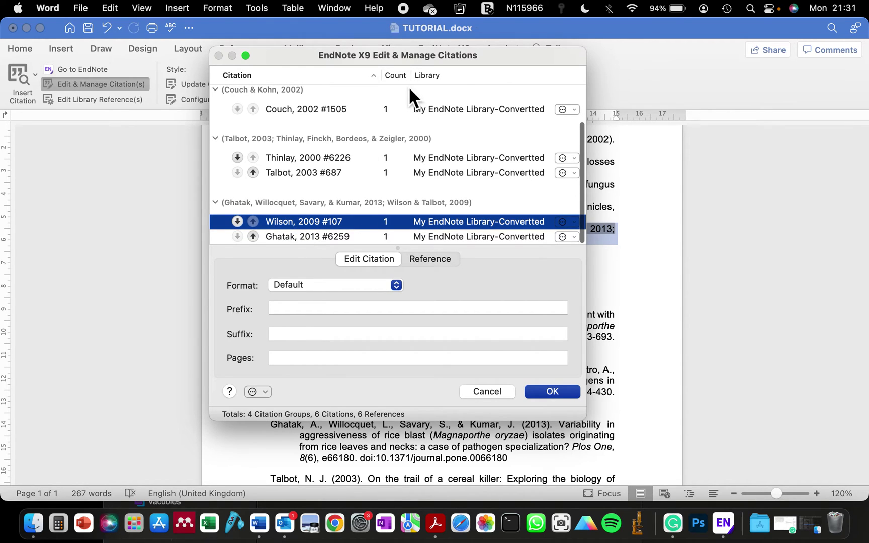
left_click_drag(352, 54, 271, 81)
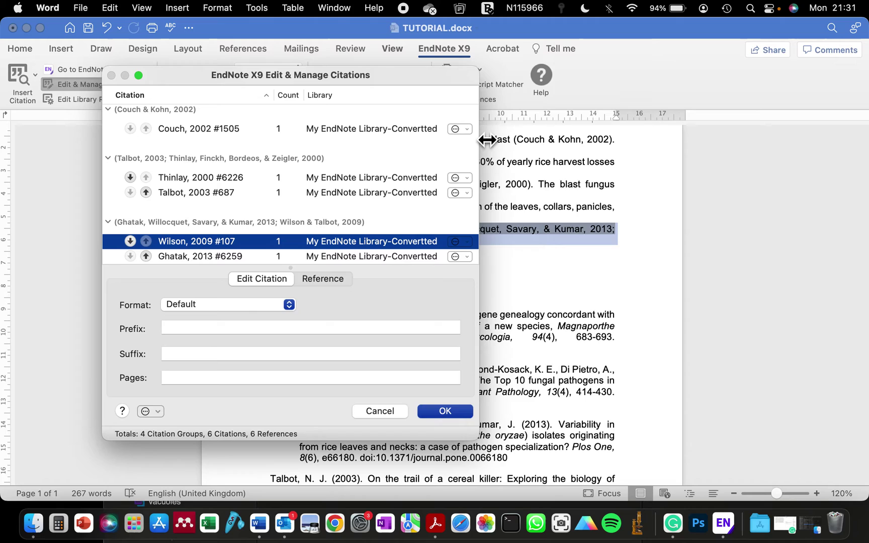
left_click_drag(478, 137, 590, 134)
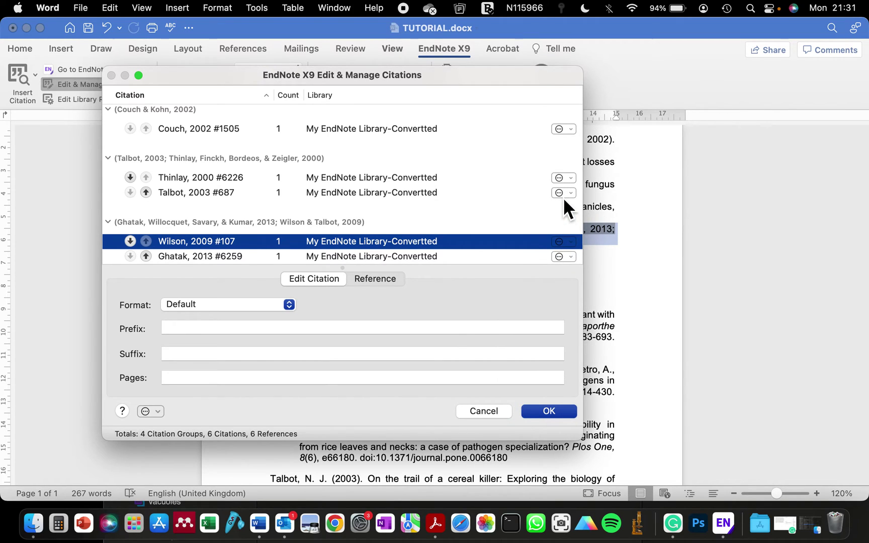
Step: Remove the Wilson, 2009 citation from the Ghatak group and confirm with OK
left_click(574, 245)
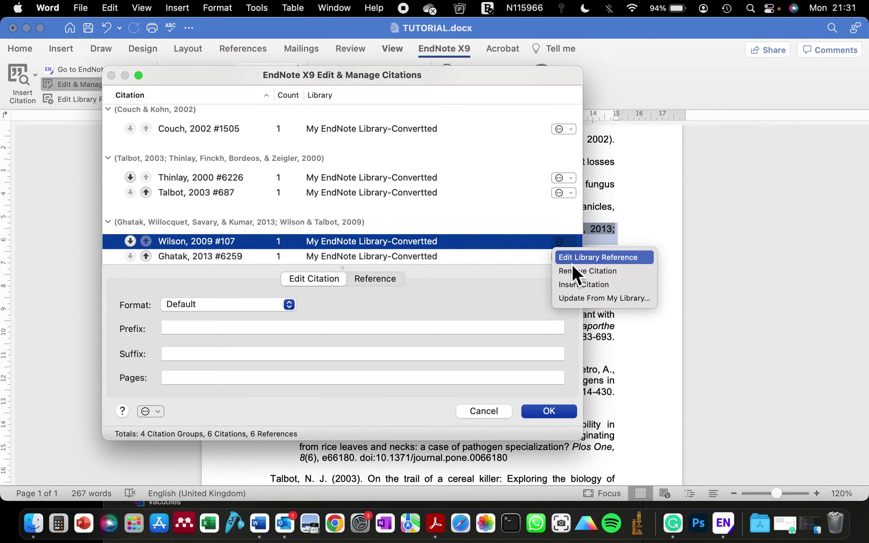
left_click(610, 277)
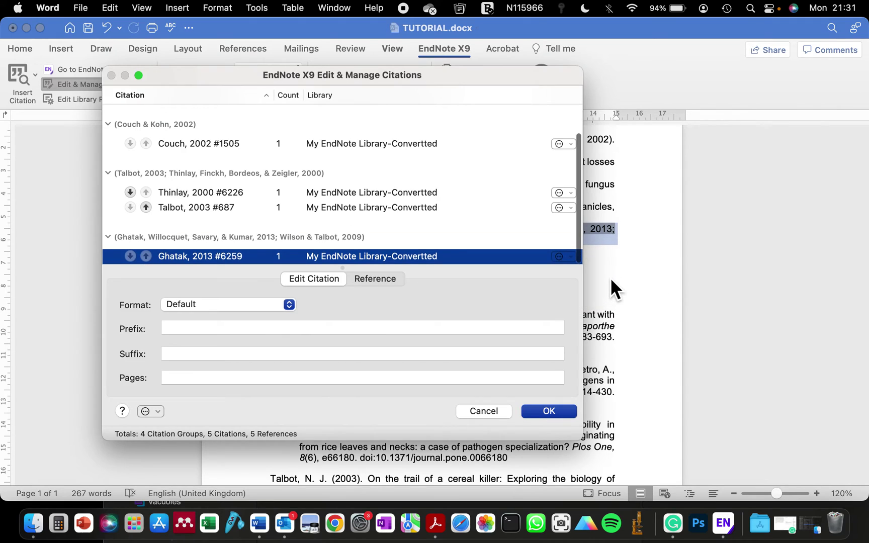
scroll(415, 224, "up", 3)
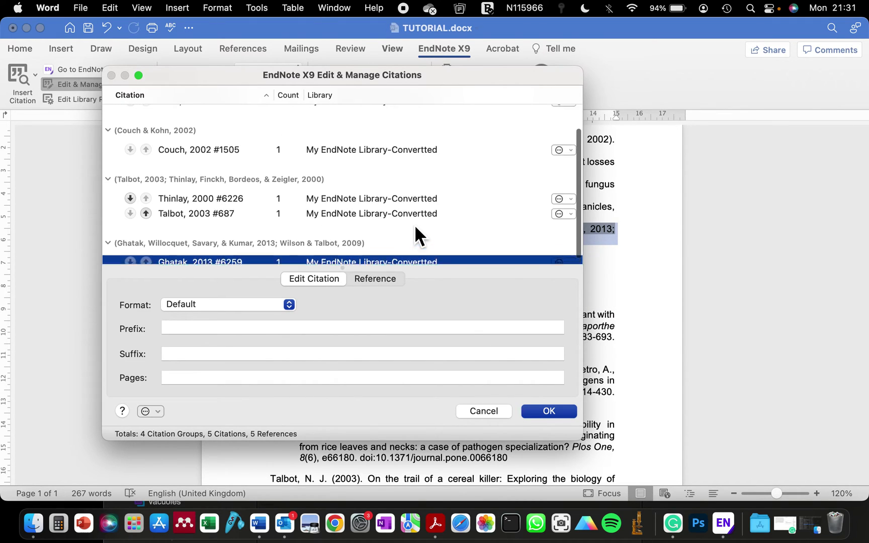
scroll(204, 253, "down", 3)
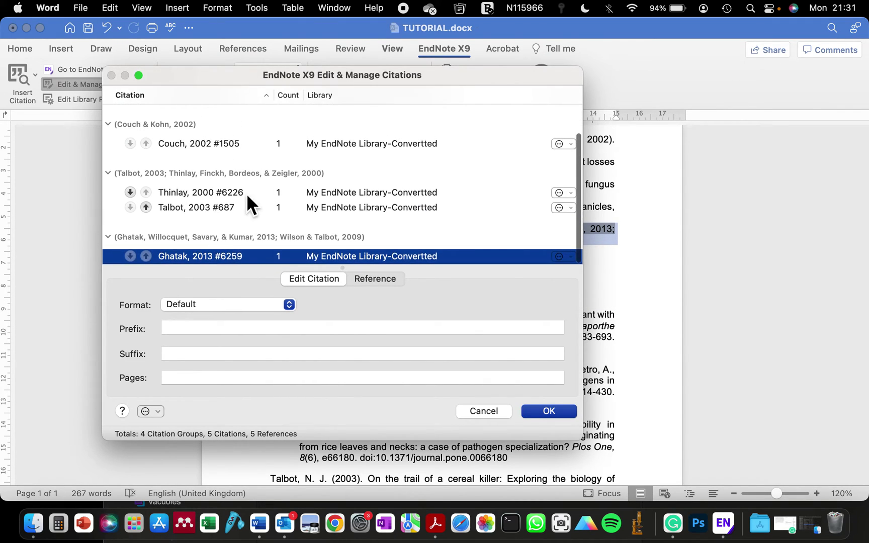
left_click(548, 411)
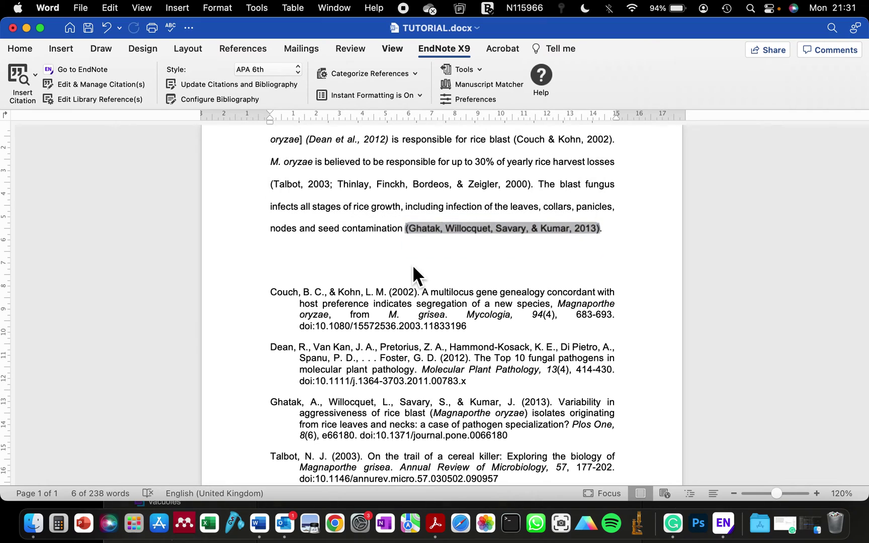
Step: Update citations and bibliography so the reference list drops Wilson & Talbot 2009, leaving five entries
left_click(628, 237)
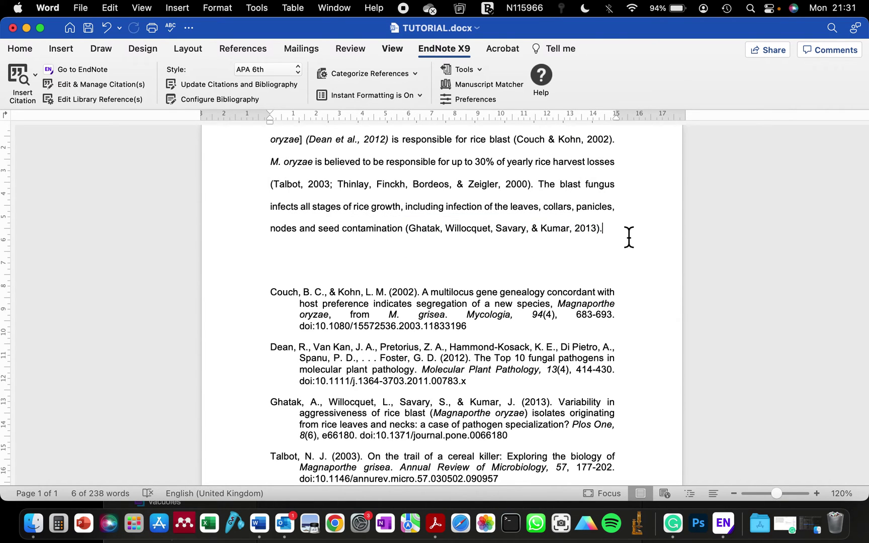
scroll(628, 237, "up", 3)
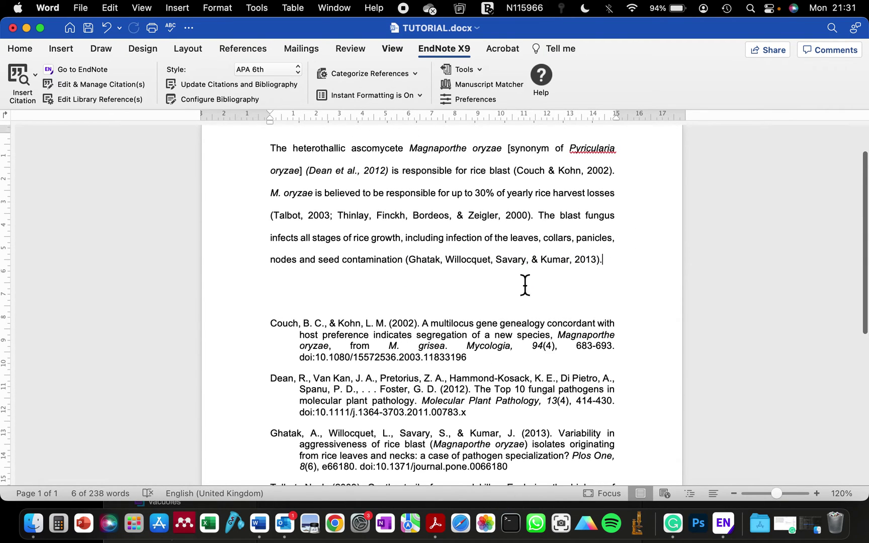
scroll(614, 274, "down", 1)
scroll(614, 274, "down", 10)
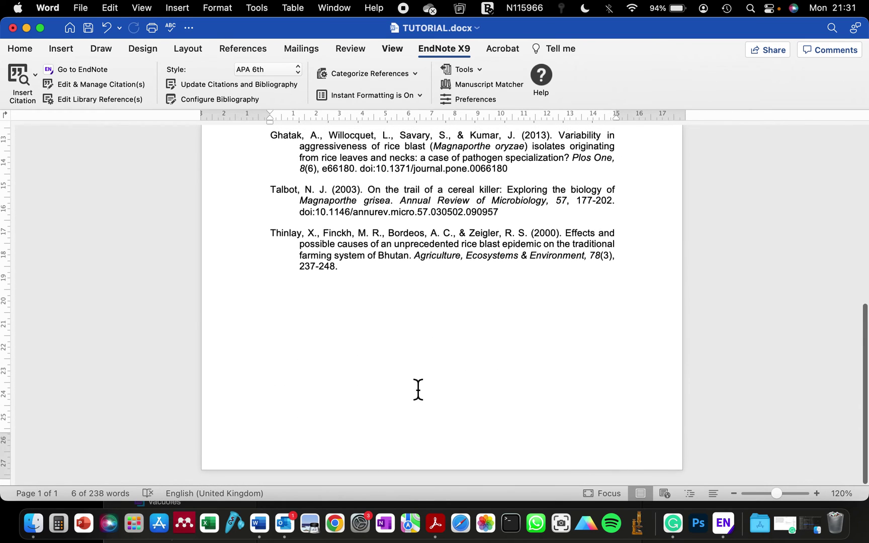
scroll(355, 314, "up", 6)
scroll(481, 280, "up", 5)
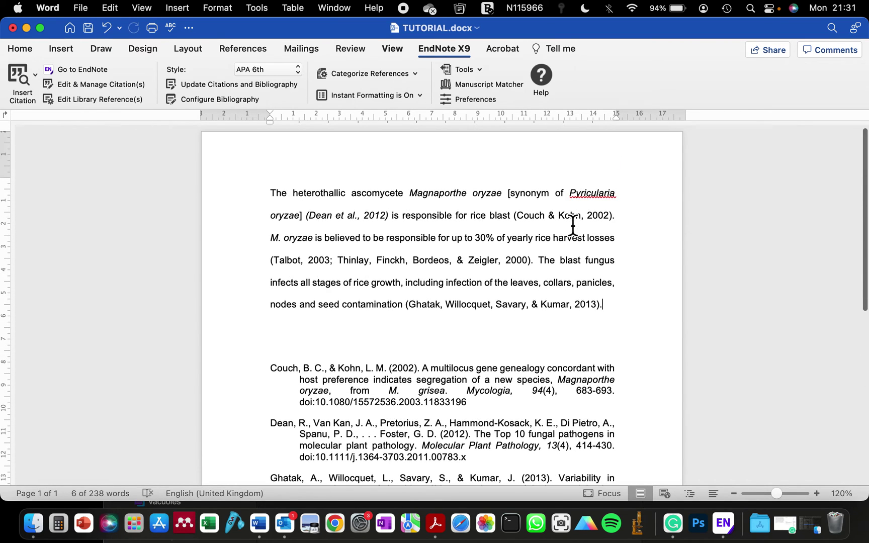
scroll(559, 307, "up", 1)
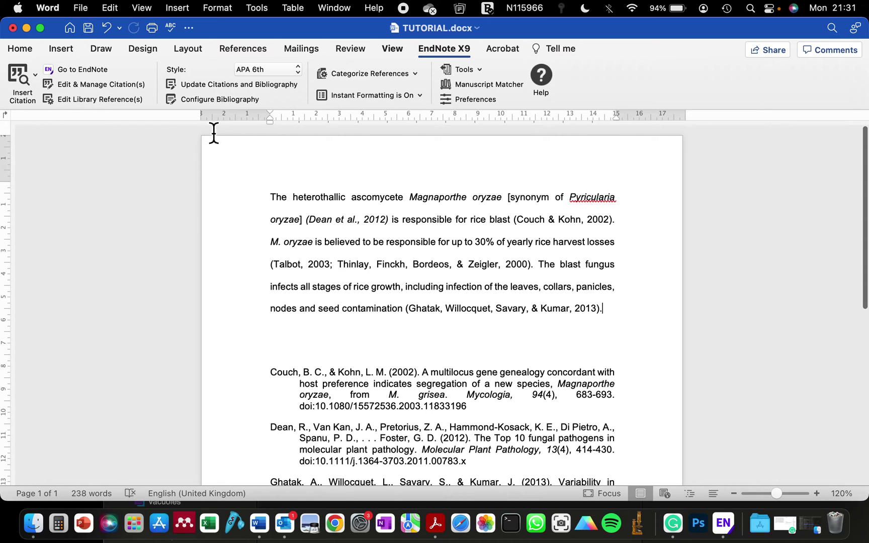
left_click(186, 84)
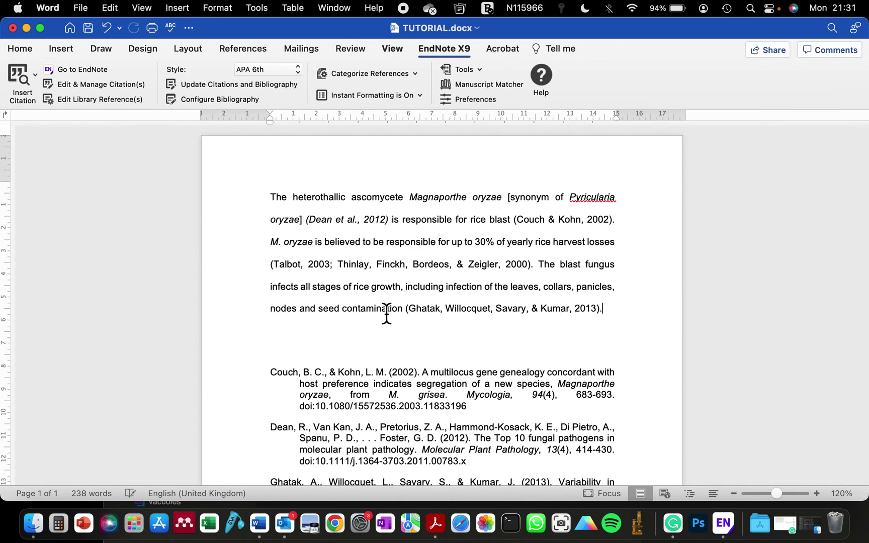
scroll(387, 312, "down", 1)
scroll(600, 302, "down", 10)
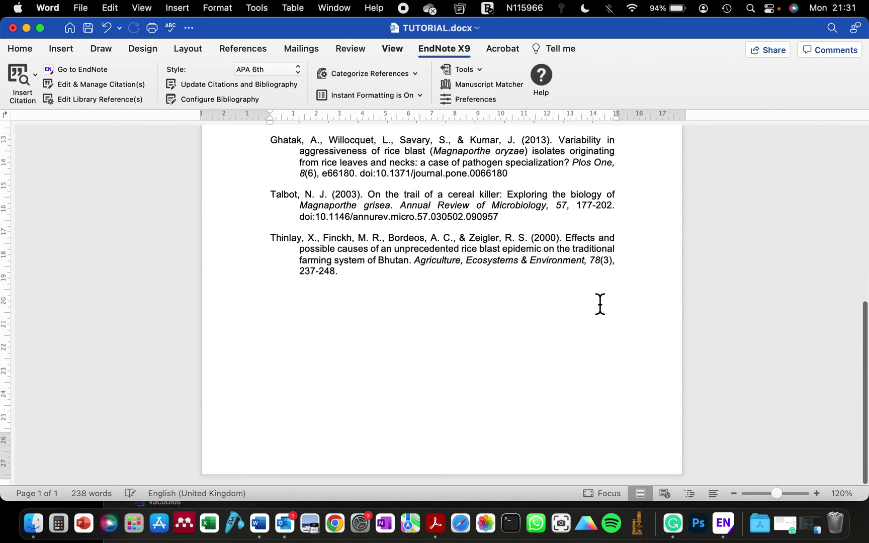
left_click(720, 536)
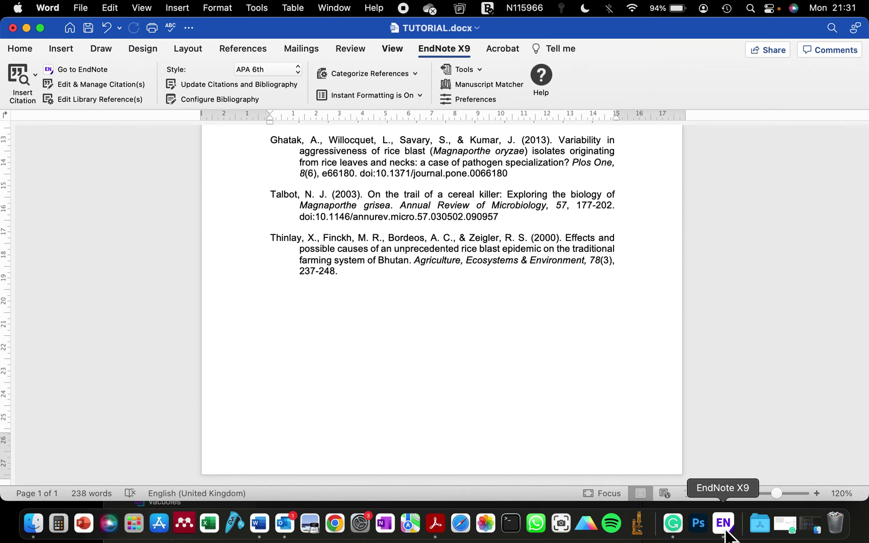
left_click(354, 349)
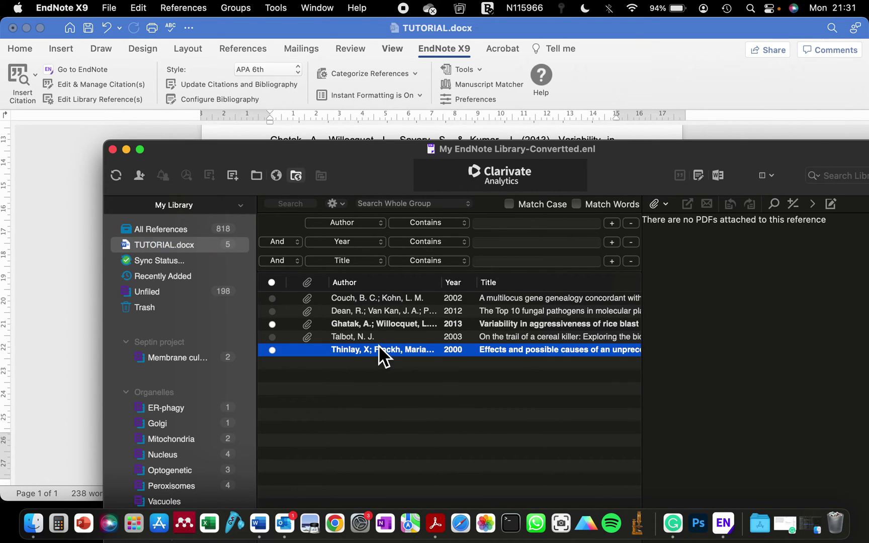
left_click(357, 338)
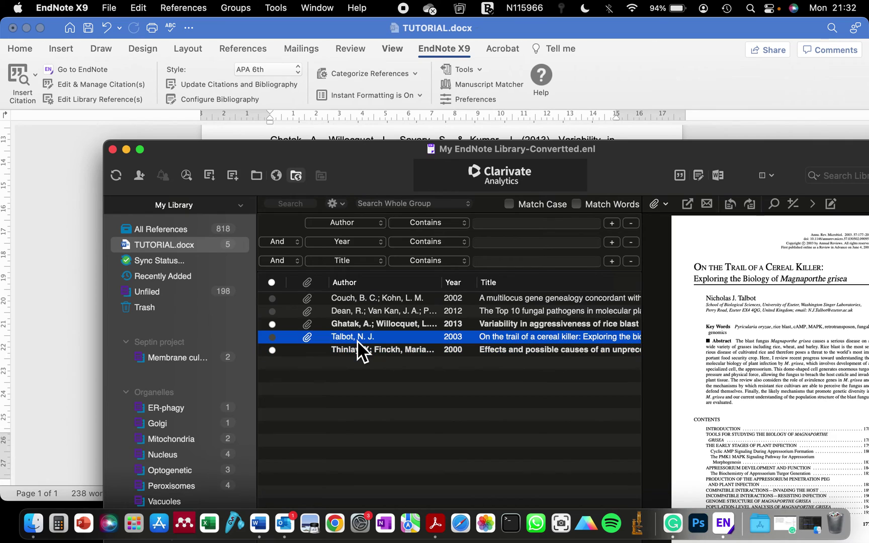
left_click(353, 312)
left_click(352, 299)
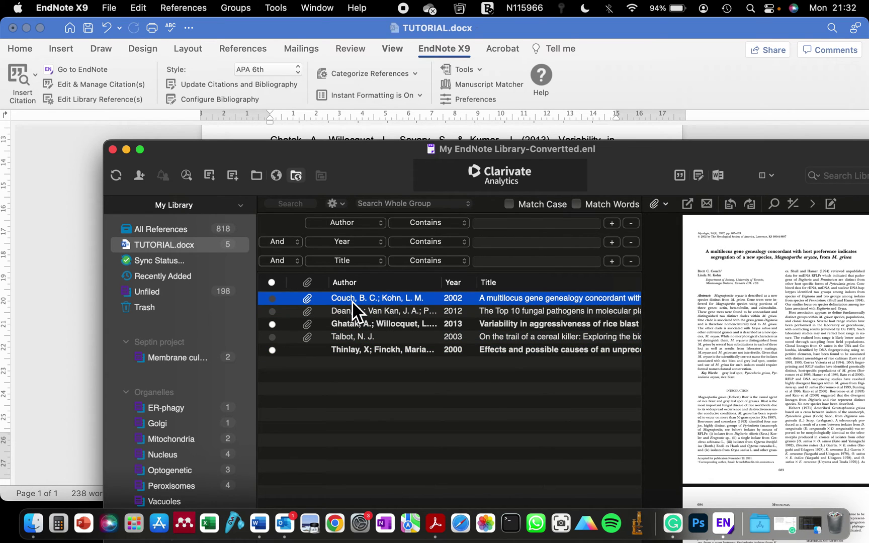
left_click(126, 150)
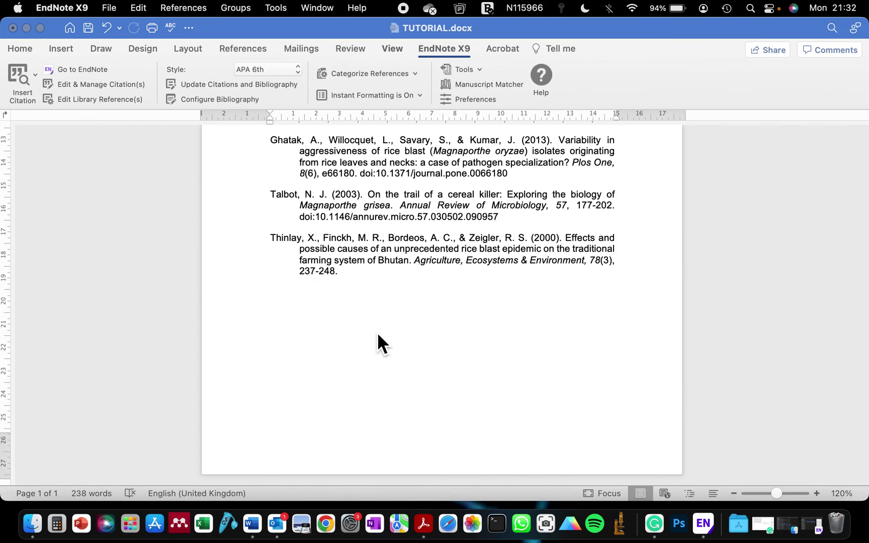
scroll(378, 334, "up", 10)
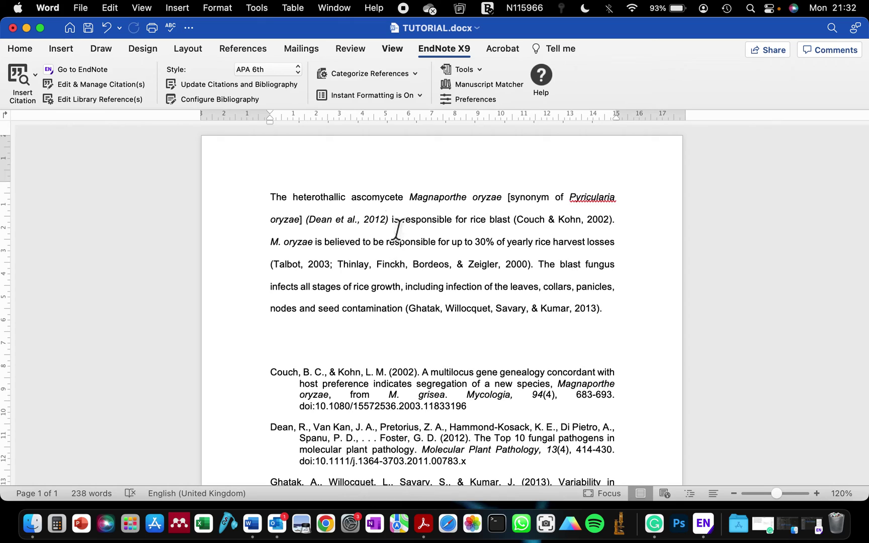
left_click(355, 95)
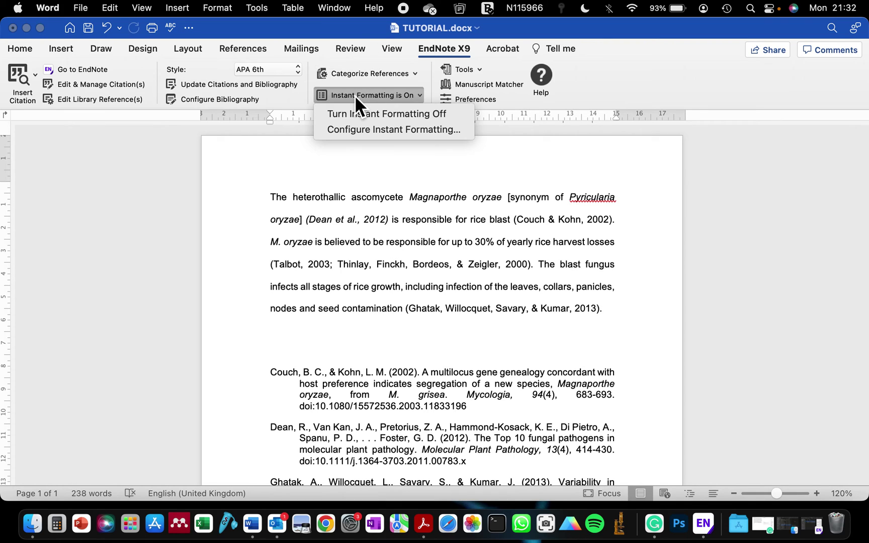
left_click(374, 113)
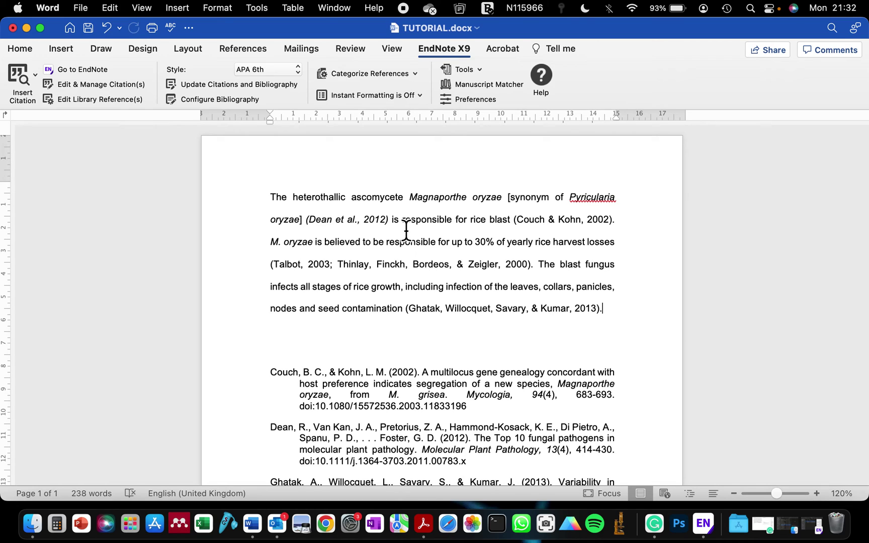
left_click(379, 101)
left_click(374, 119)
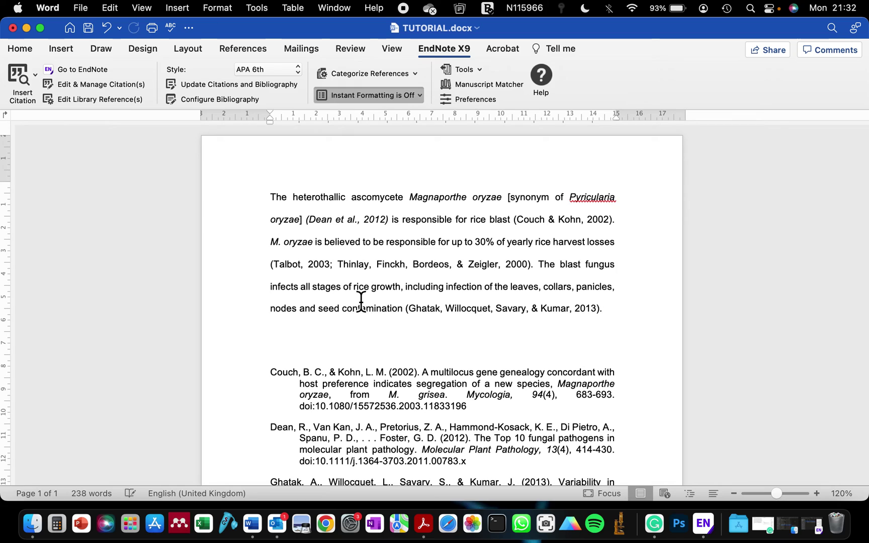